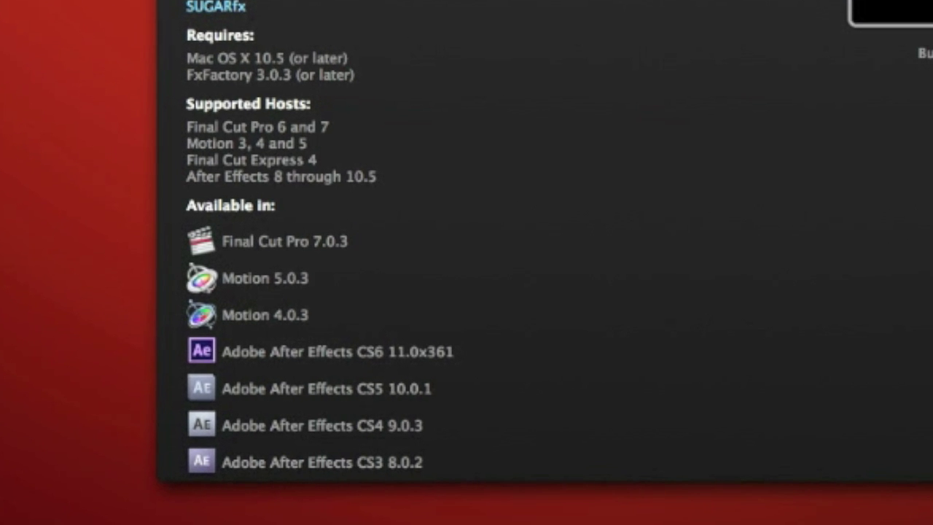
scroll(459, 315, down, 5)
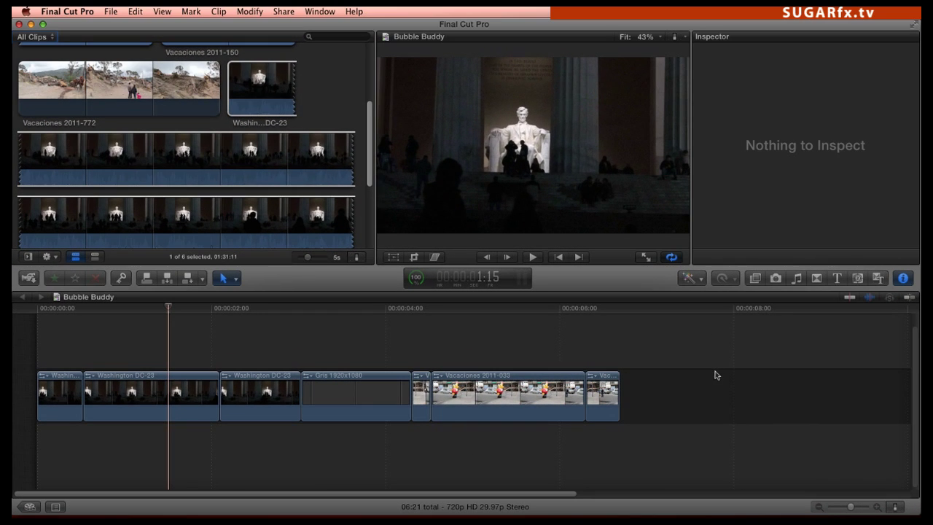
Step: Apply the Silhouette effect from the SUGARfx Bubble Buddy category to the second Washington DC-23 clip in the timeline
click(756, 277)
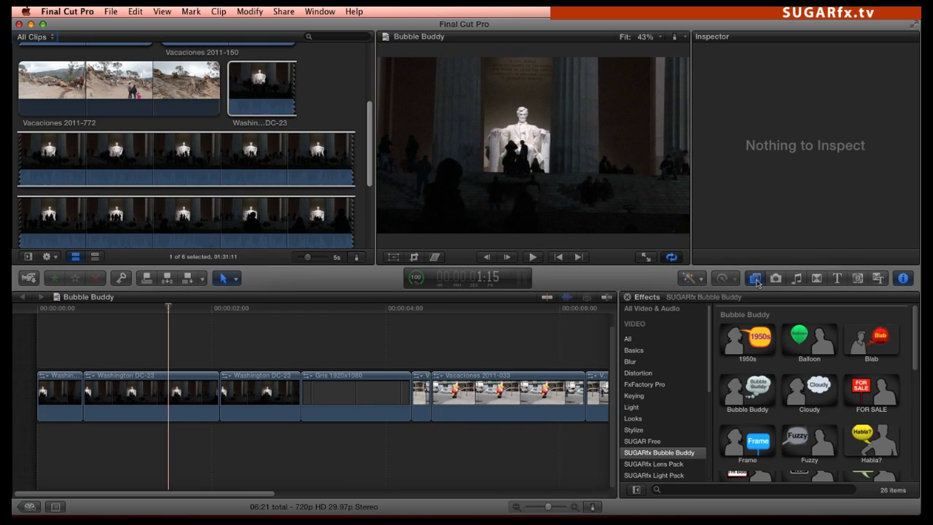
click(681, 457)
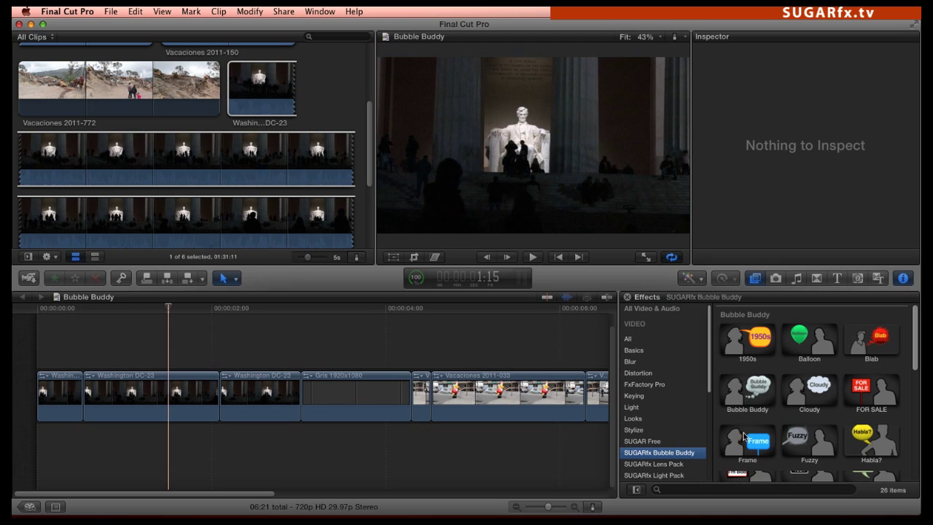
mouse_move(910, 329)
mouse_down()
mouse_move(911, 413)
mouse_move(909, 401)
mouse_up()
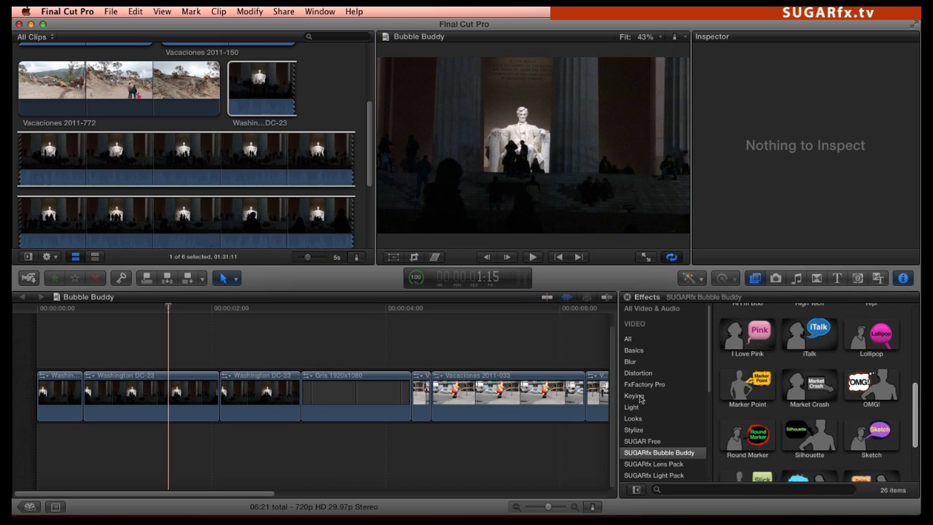
mouse_move(149, 310)
mouse_down()
mouse_move(108, 308)
mouse_move(181, 312)
mouse_move(157, 313)
mouse_up()
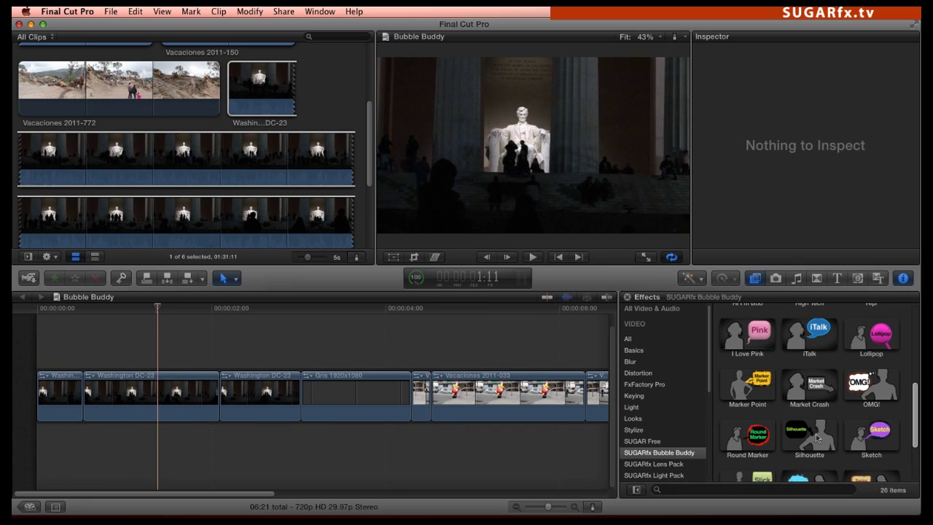
drag(814, 436, 159, 381)
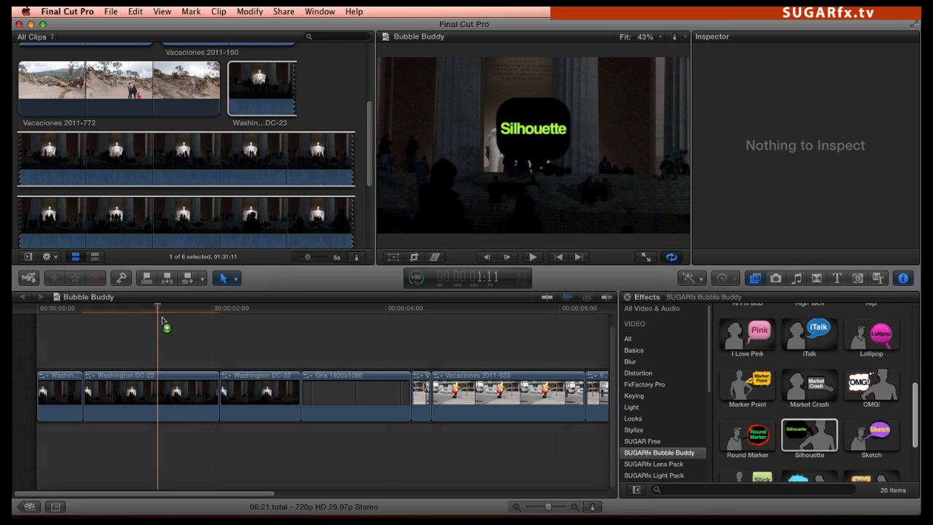
Step: Move the clip's Silhouette bubble to about X -0.27, Y 0.4 and aim its pointer at the statue's head, about 204.2°
click(168, 376)
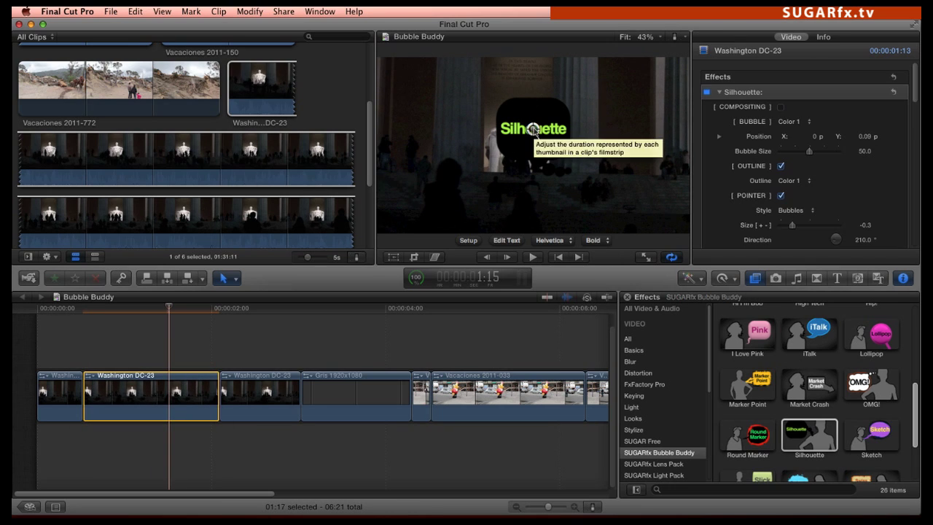
click(525, 131)
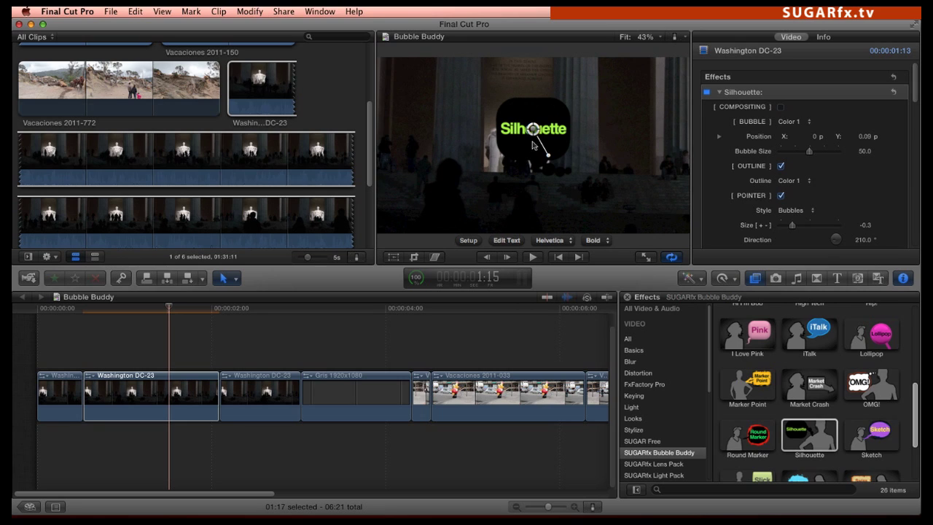
drag(533, 129, 494, 100)
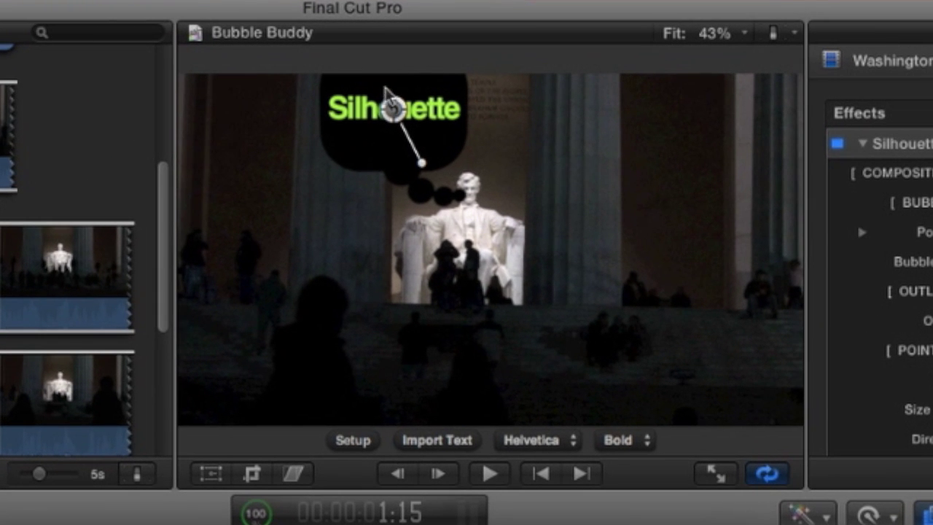
drag(421, 162, 431, 185)
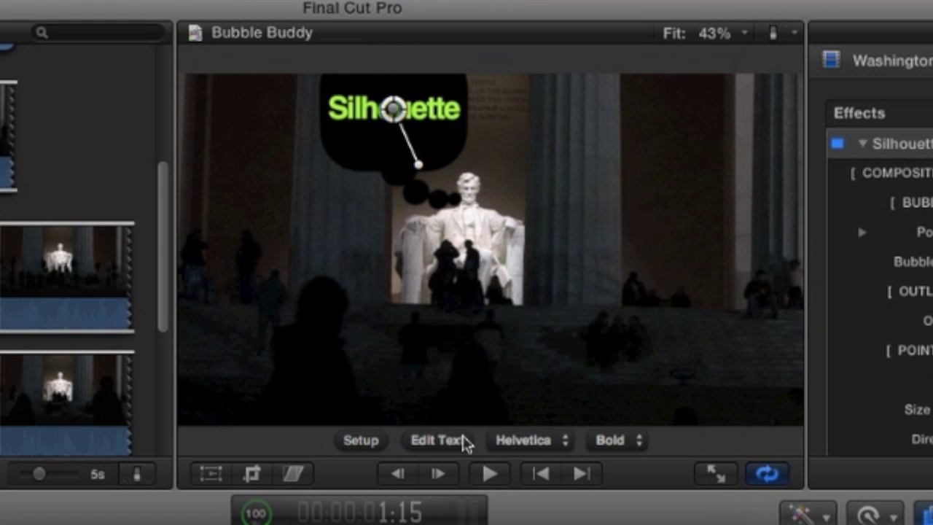
Step: Replace the bubble's text with "Some day I shall be President" and set its font to Duality
click(437, 440)
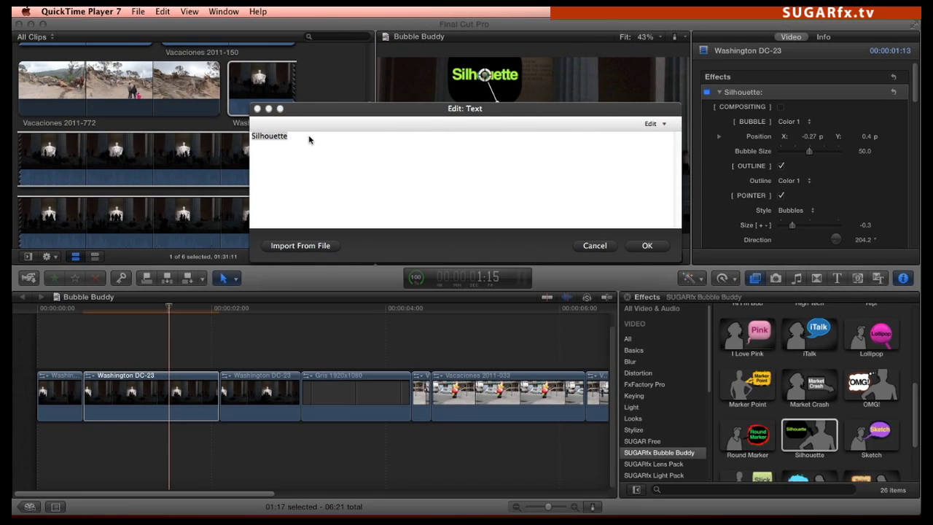
click(309, 139)
key(super+a)
text(Some)
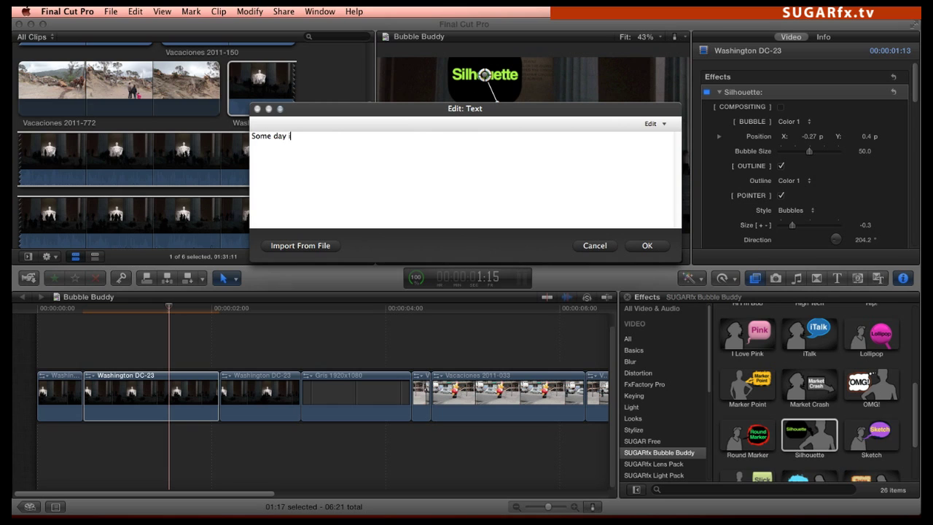
text( day i shall be President)
click(656, 245)
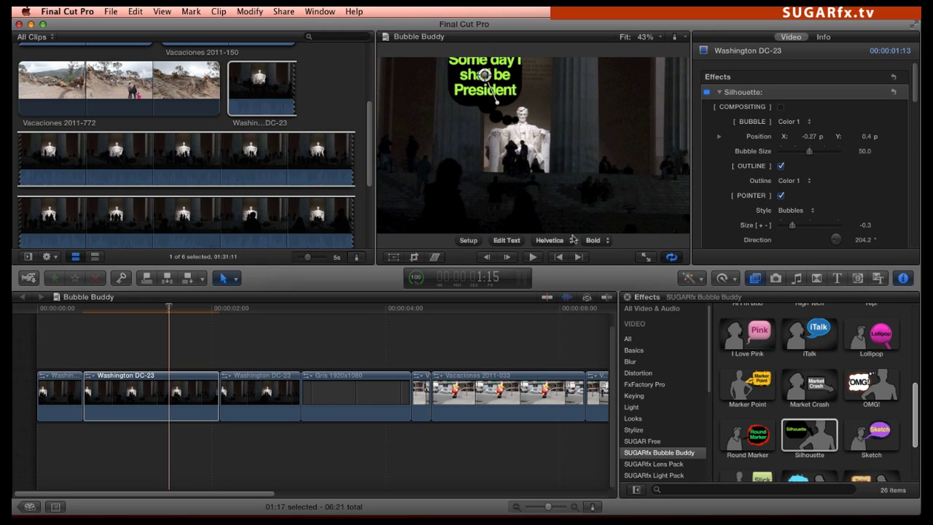
click(551, 240)
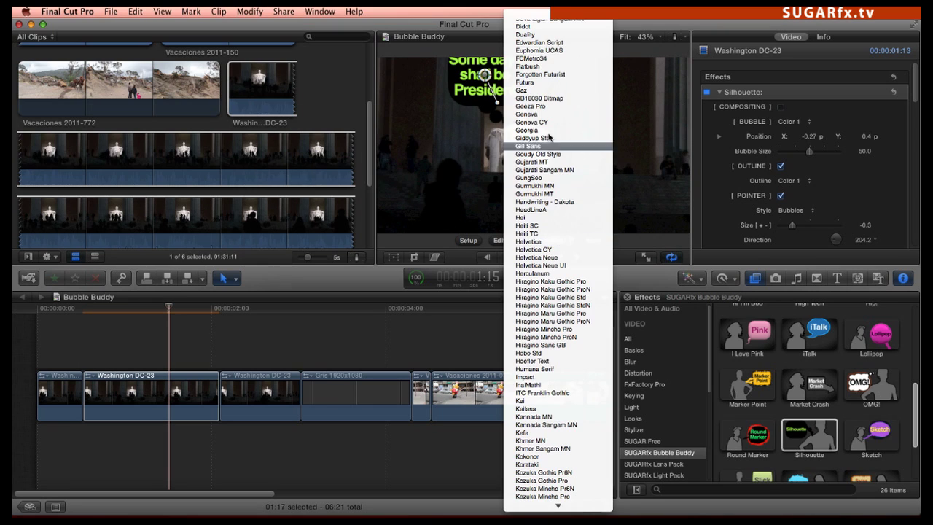
click(540, 36)
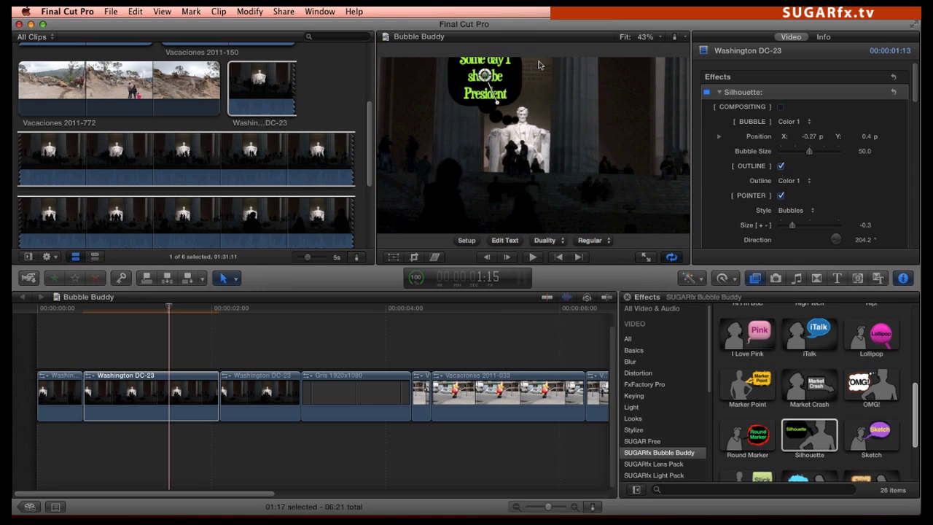
Step: Set the Silhouette effect's Bubble Size to 35.0
key(super+Tab)
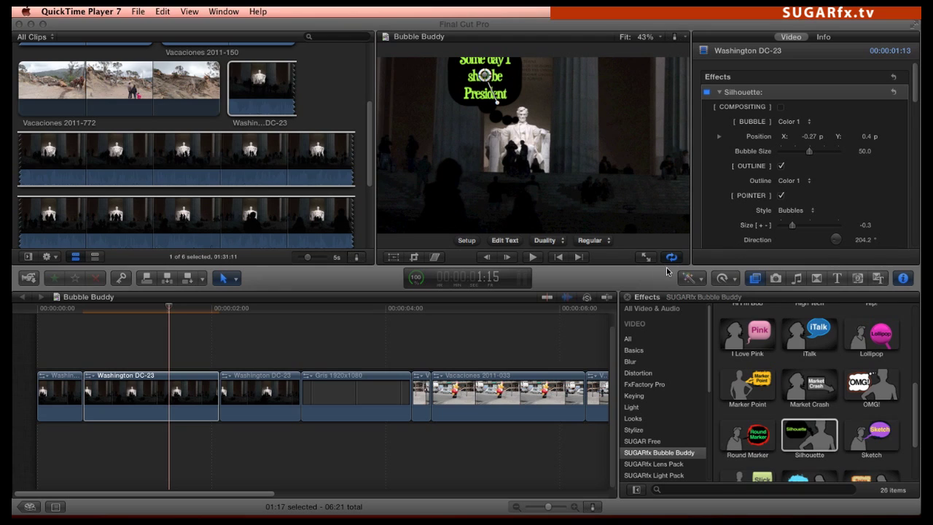
drag(810, 152, 810, 156)
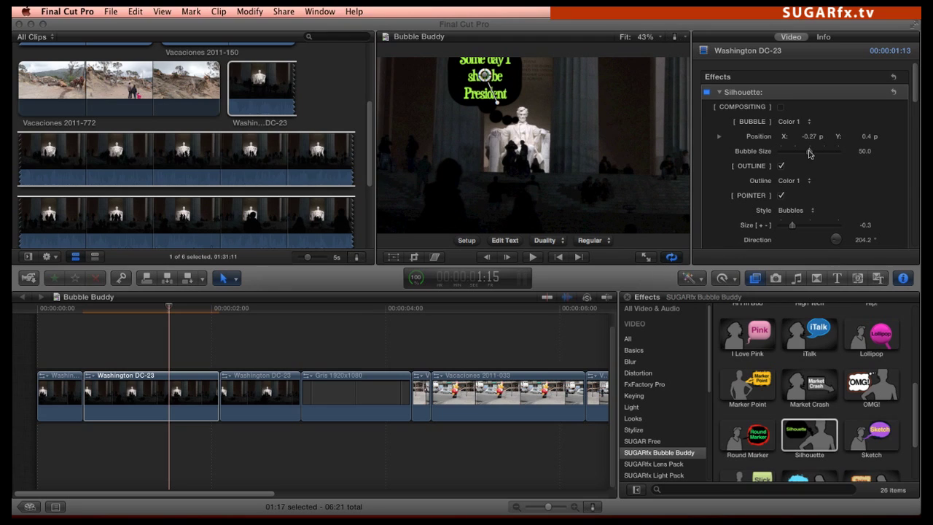
click(865, 153)
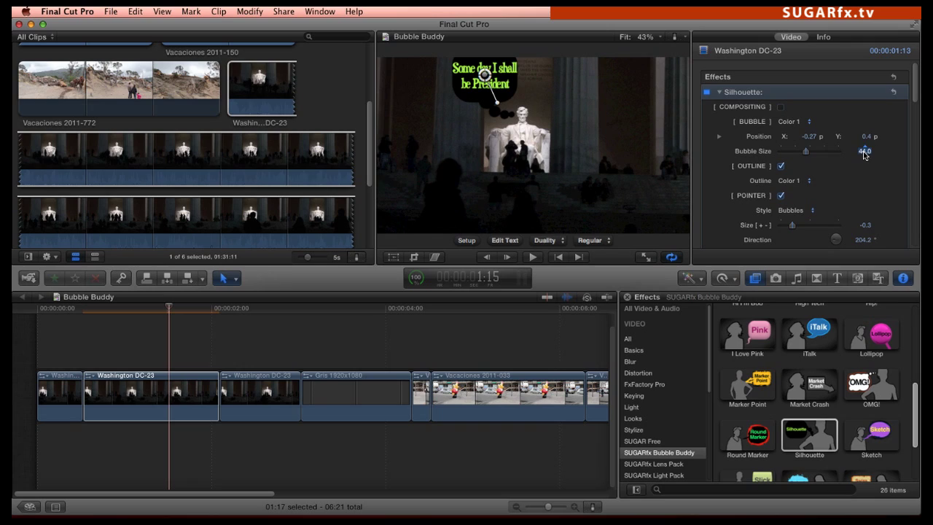
key(Return)
Step: Try Color 2 for the bubble's outline and settle on Color 3
scroll(786, 118, down, 3)
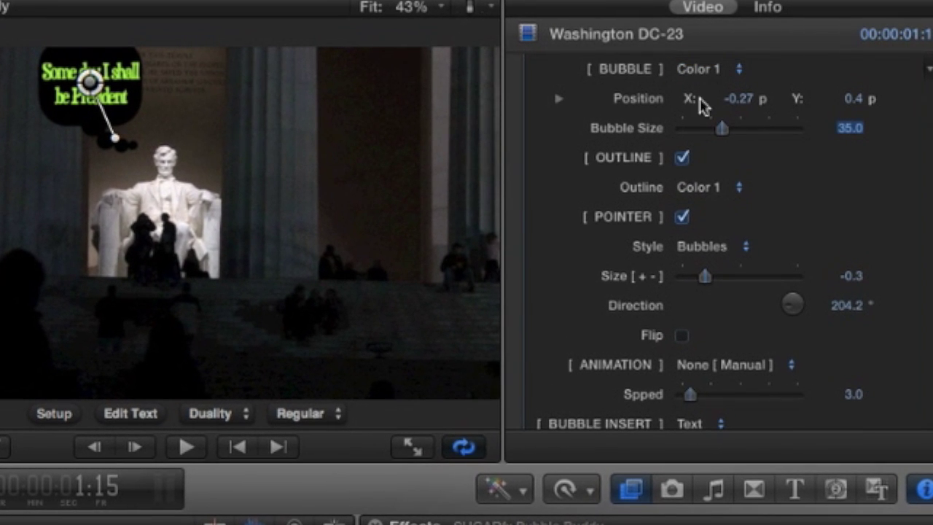
click(717, 188)
click(727, 207)
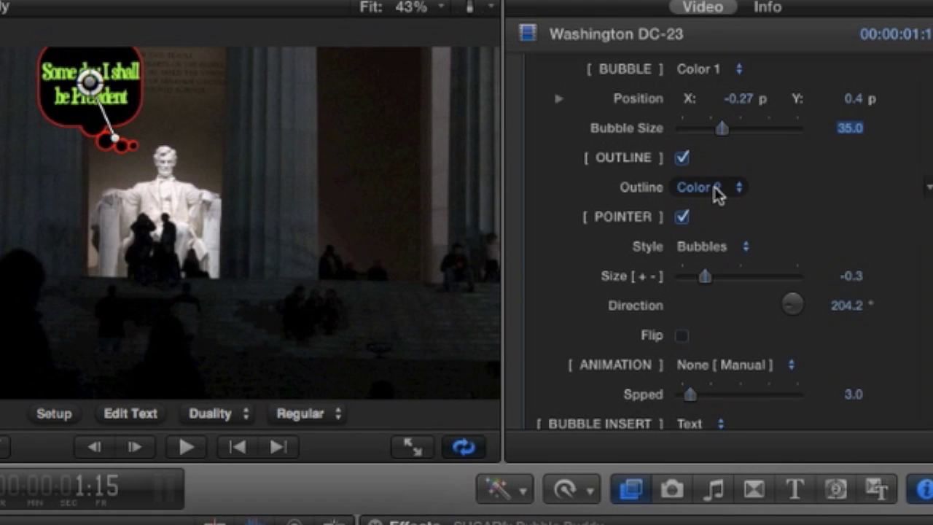
click(713, 188)
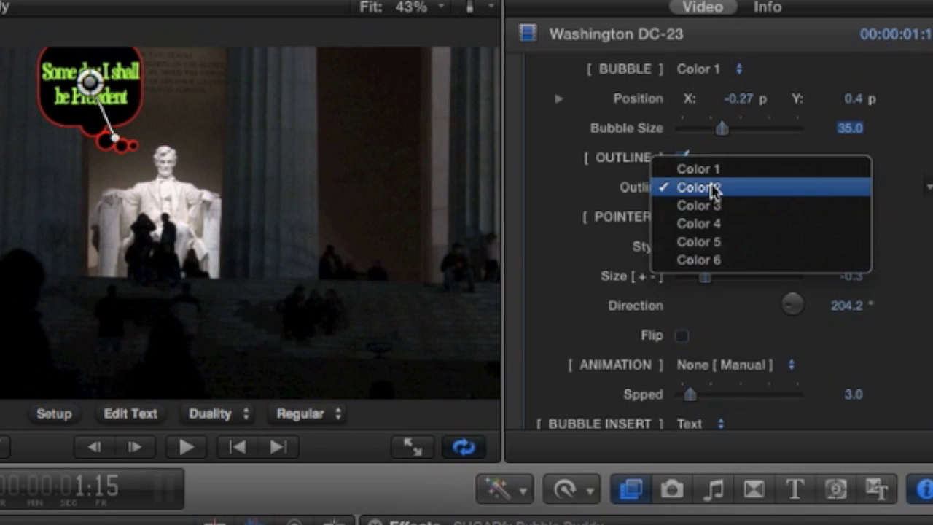
click(719, 207)
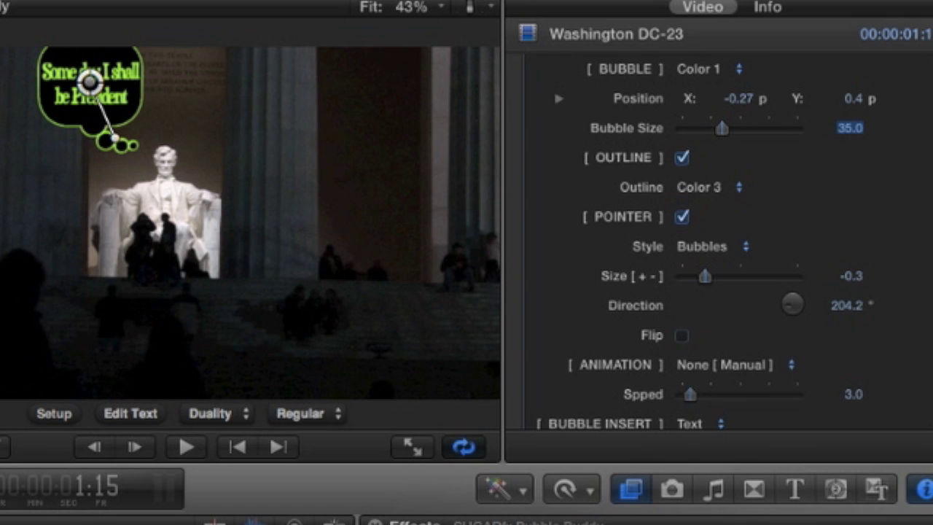
click(922, 332)
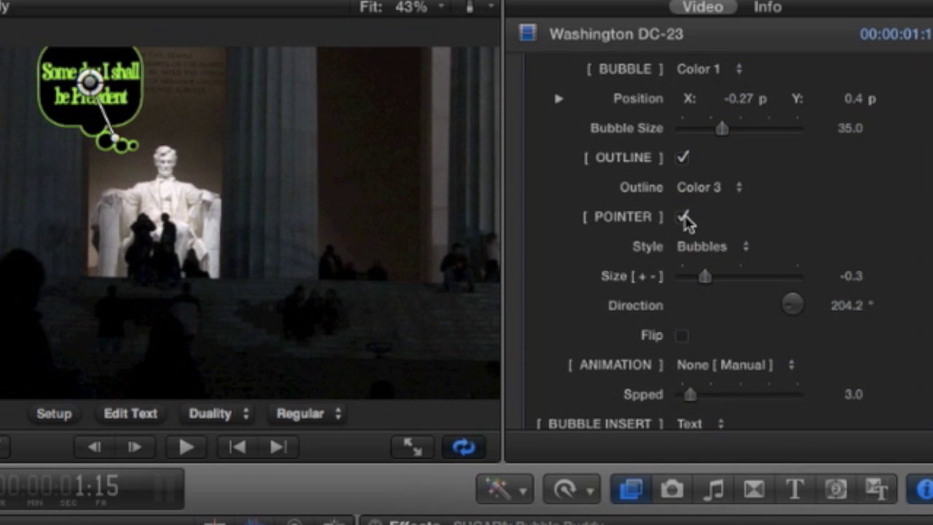
Step: Set the bubble's pointer style to Curve, then shift the bubble to about X -0.25, Y 0.36 and re-aim its pointer
click(732, 252)
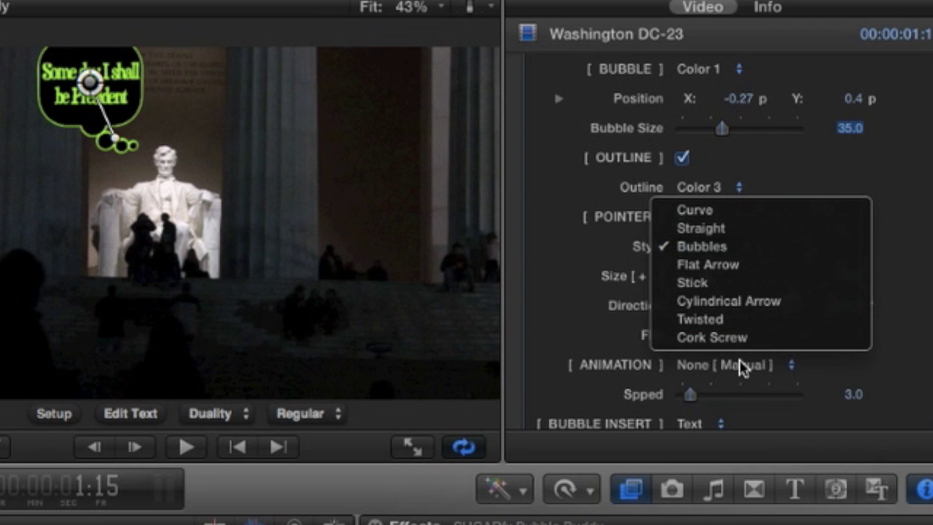
click(729, 211)
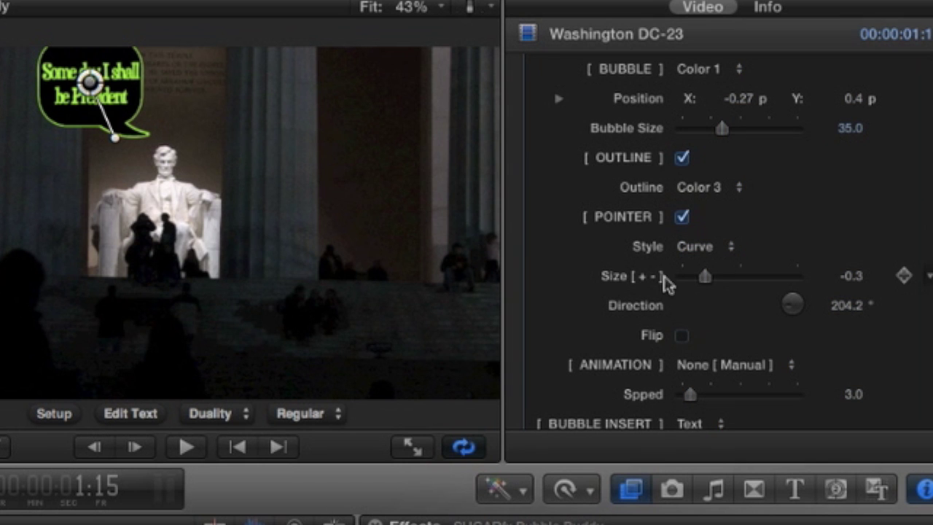
drag(119, 141, 142, 114)
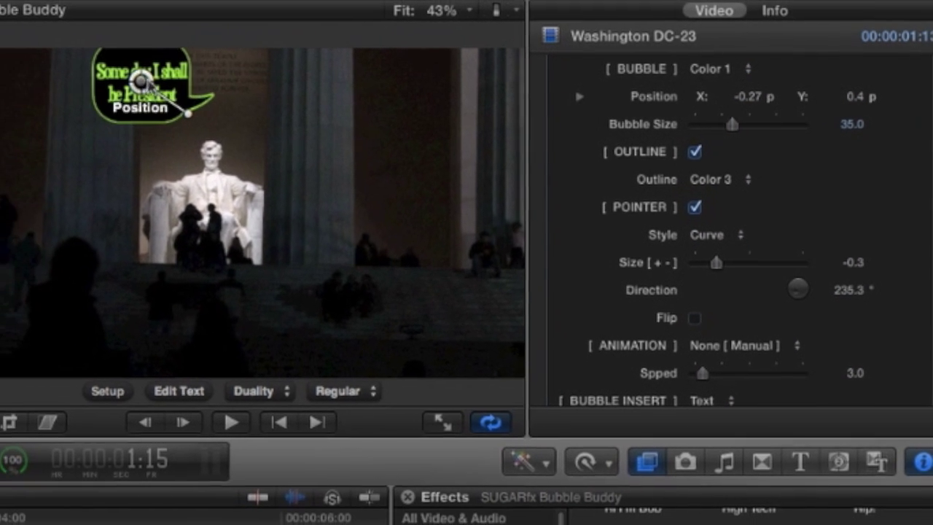
drag(147, 82, 153, 95)
drag(195, 128, 182, 144)
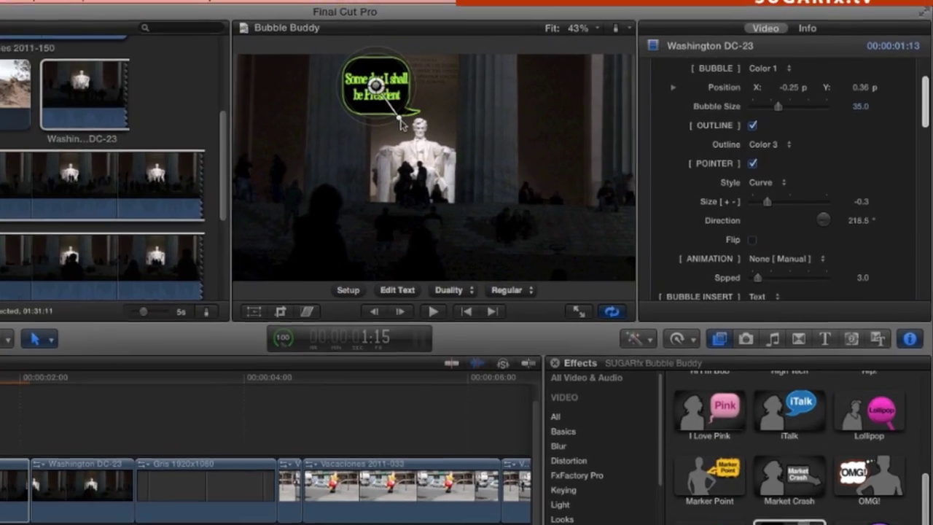
drag(400, 122, 406, 116)
Step: Enable Flip for the bubble's pointer and turn its direction to about 268.4°
drag(768, 202, 802, 174)
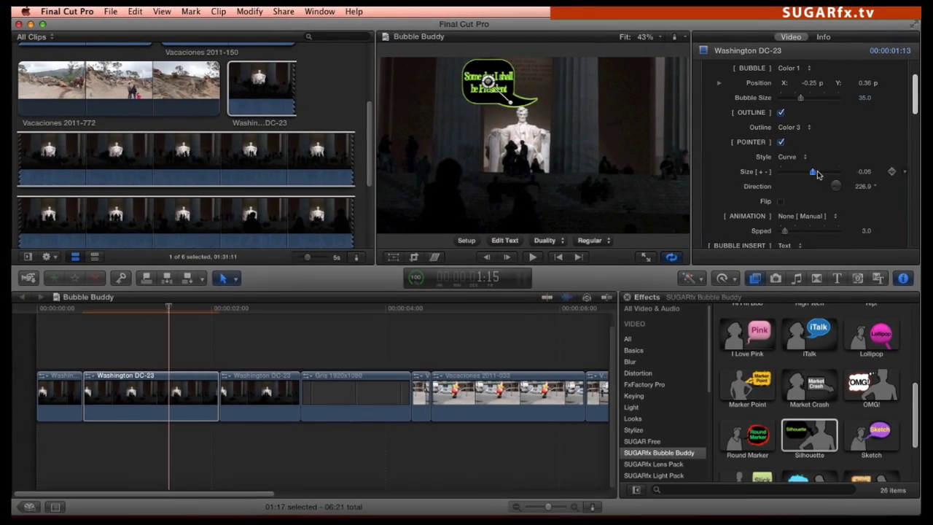
click(781, 201)
drag(511, 102, 530, 88)
Step: Set the Silhouette effect's animation to In & Out
scroll(839, 101, down, 5)
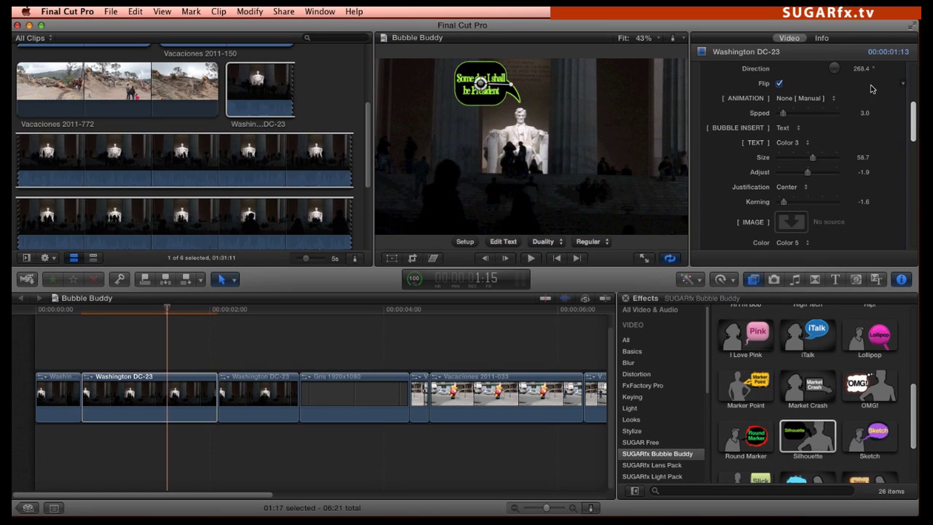
click(825, 100)
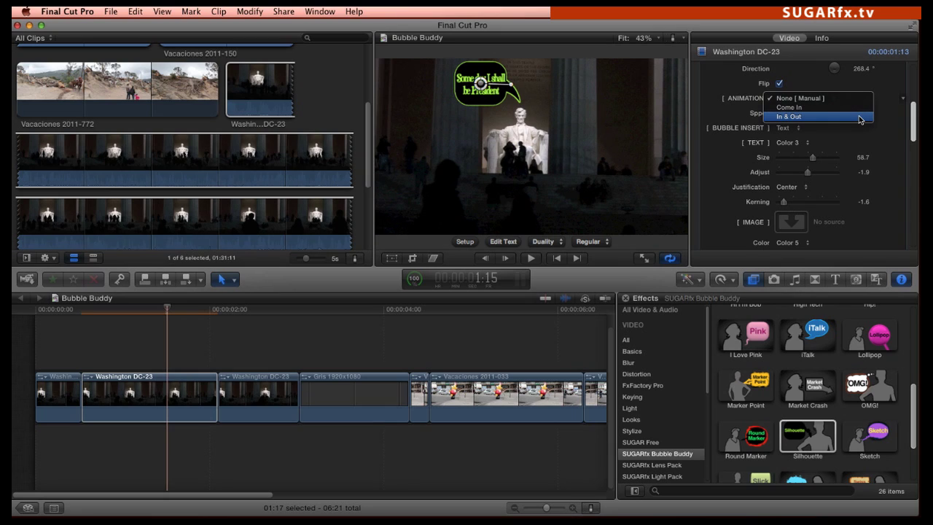
click(832, 172)
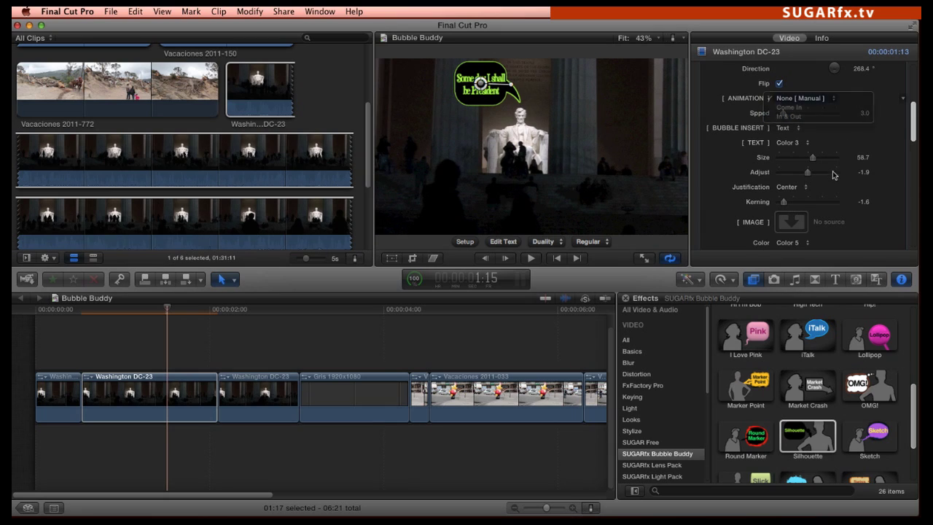
click(830, 100)
click(823, 117)
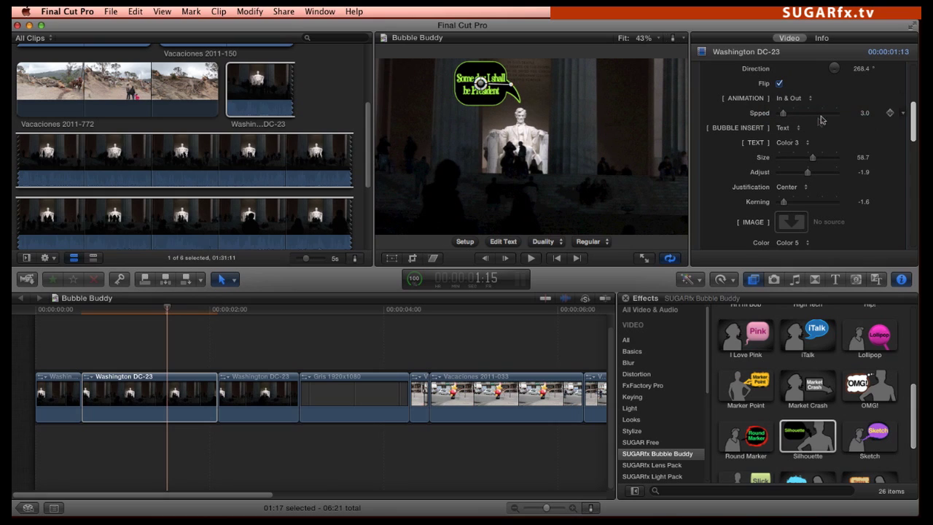
Step: Scrub through the second Washington DC-23 clip to preview the bubble's animation from its beginning to its end
click(89, 312)
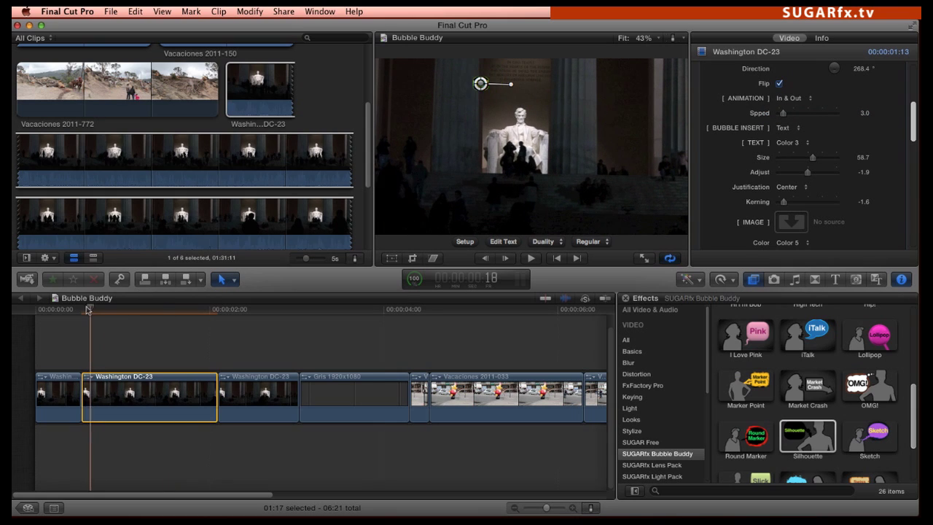
click(128, 313)
drag(130, 314, 203, 322)
Step: Switch the Silhouette effect's bubble insert to Image and back to Text
scroll(734, 110, down, 4)
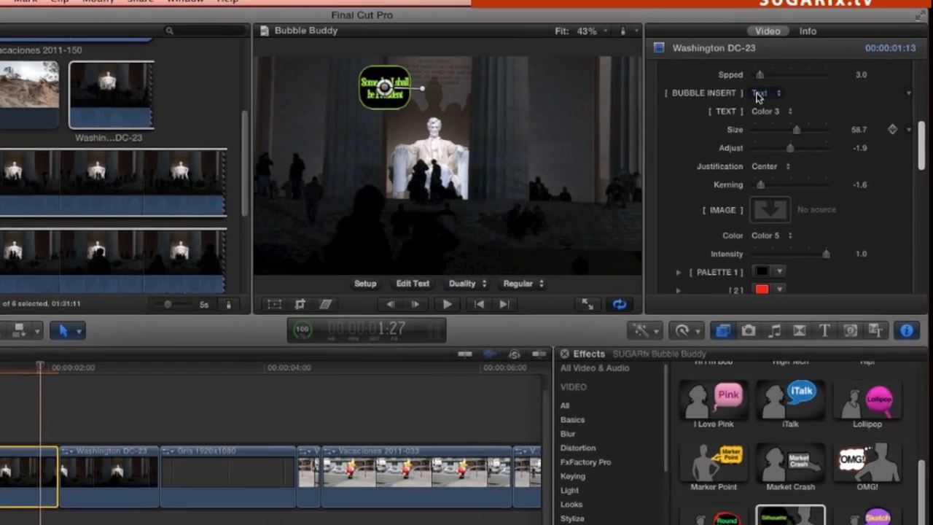
click(781, 89)
click(733, 100)
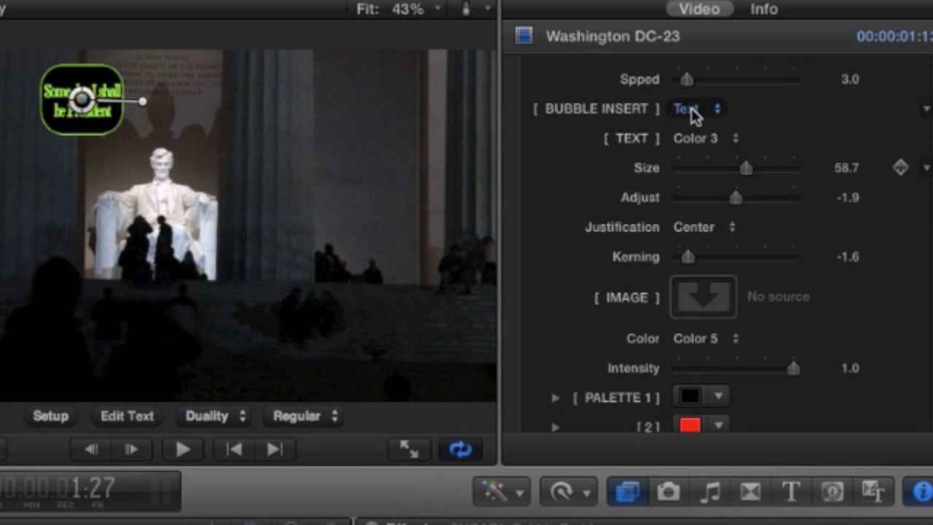
click(694, 115)
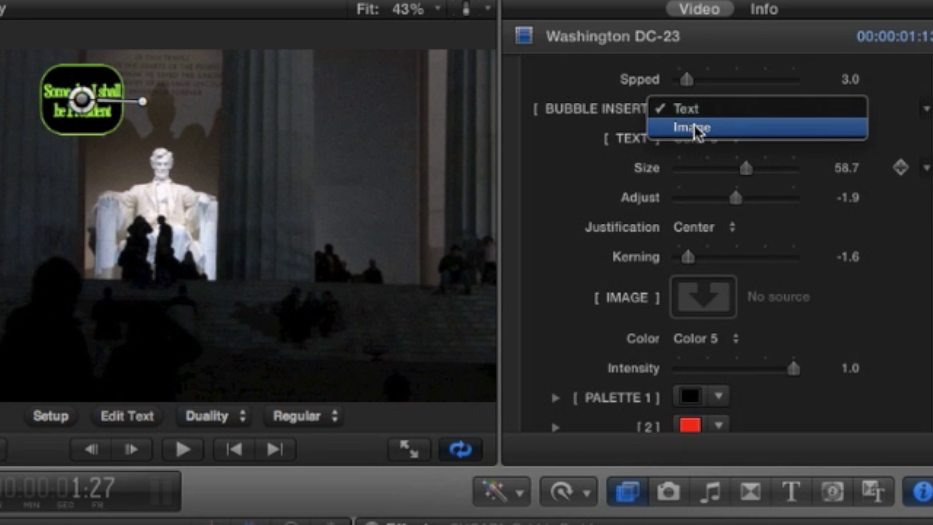
click(698, 132)
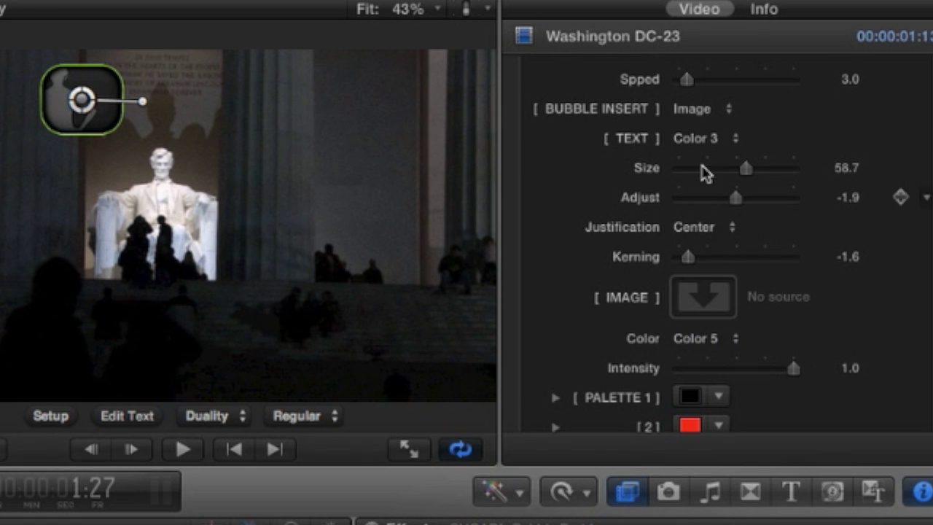
click(703, 111)
click(694, 90)
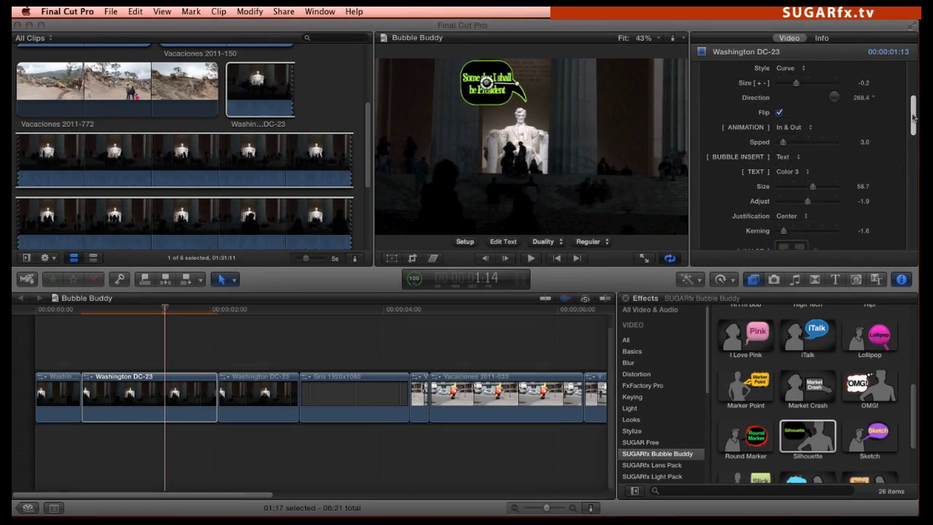
Step: Set the bubble text's Size to 61.0 and its Adjust value to -1.0
drag(914, 117, 914, 126)
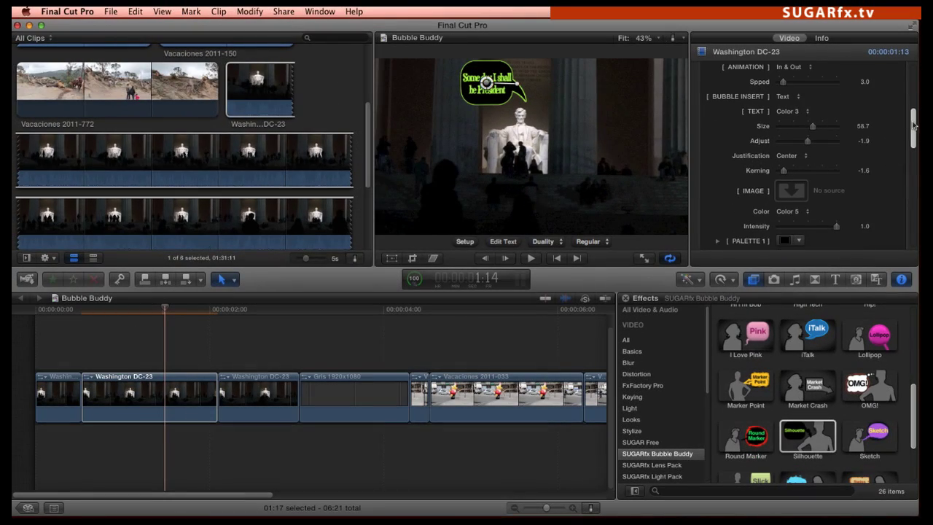
scroll(820, 153, up, 2)
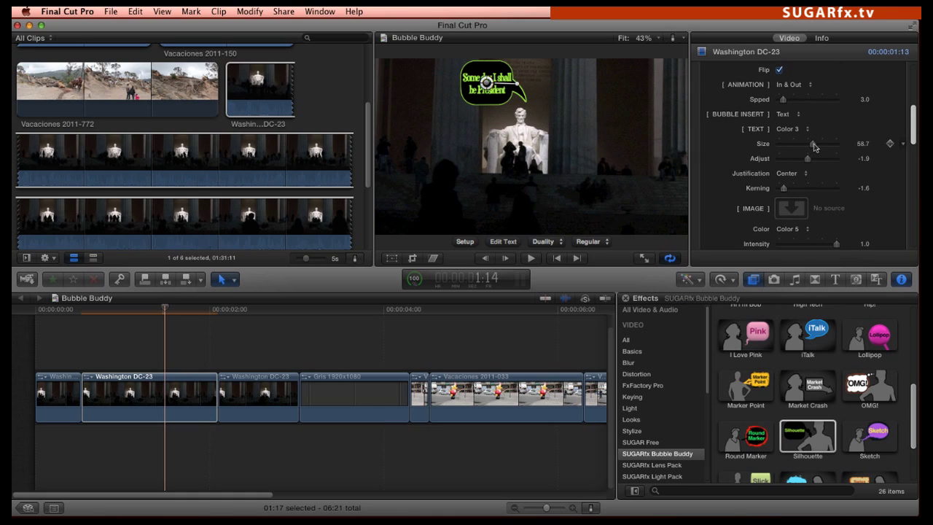
drag(815, 147, 807, 160)
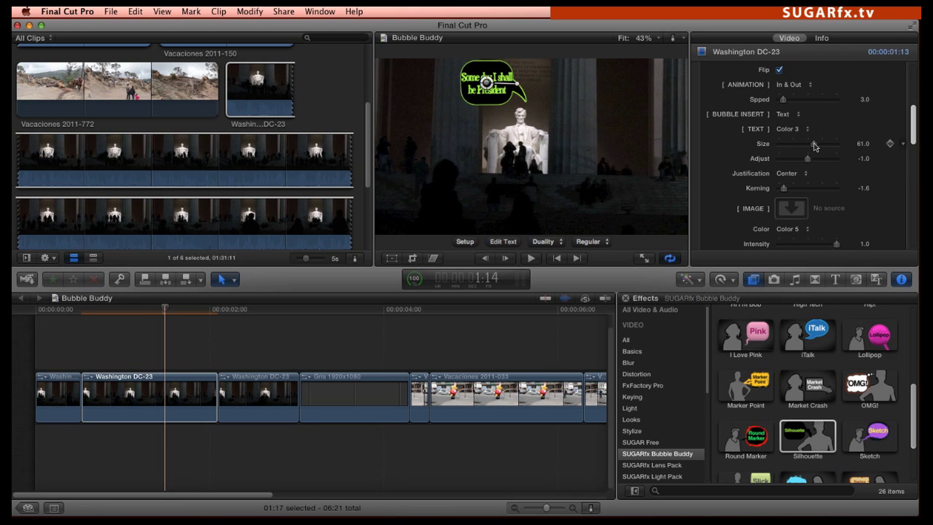
Step: Break the bubble text into three lines reading "Some day", "I shall be" and "President"
click(503, 241)
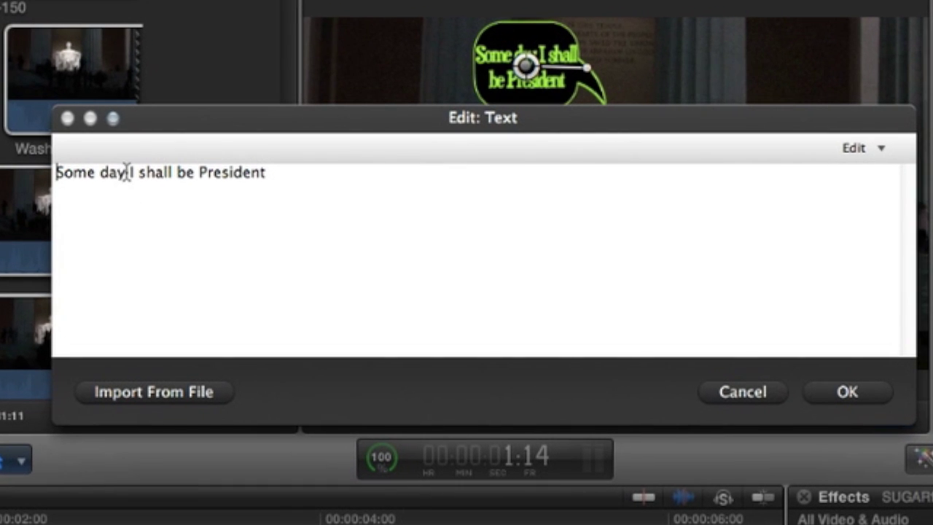
click(127, 172)
key(Return)
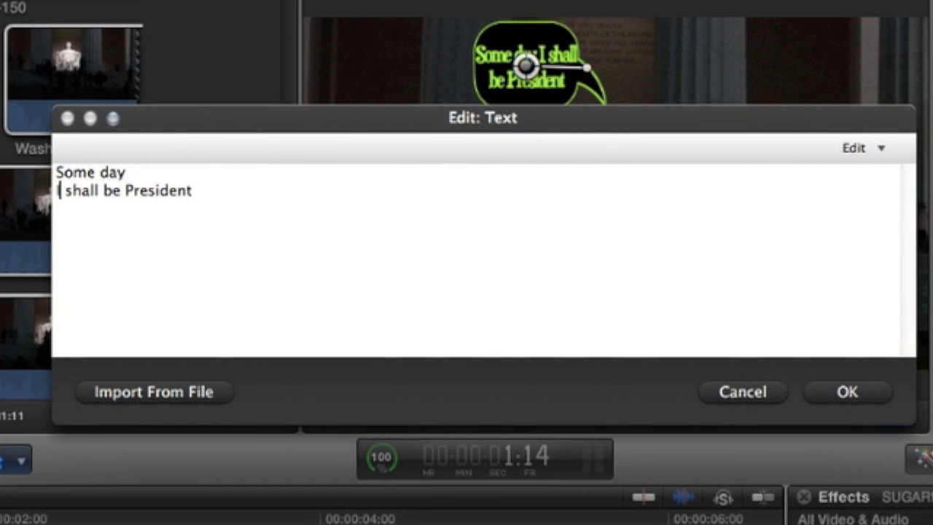
key(Return)
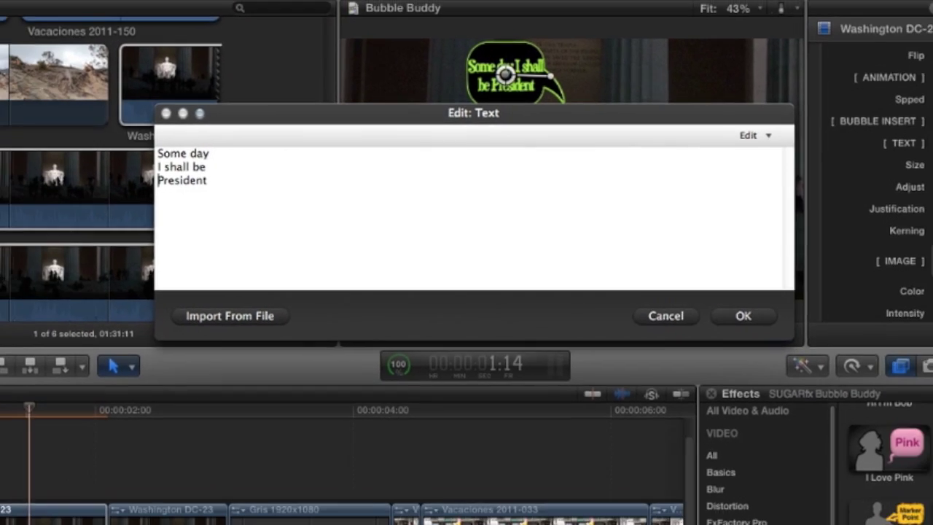
click(847, 391)
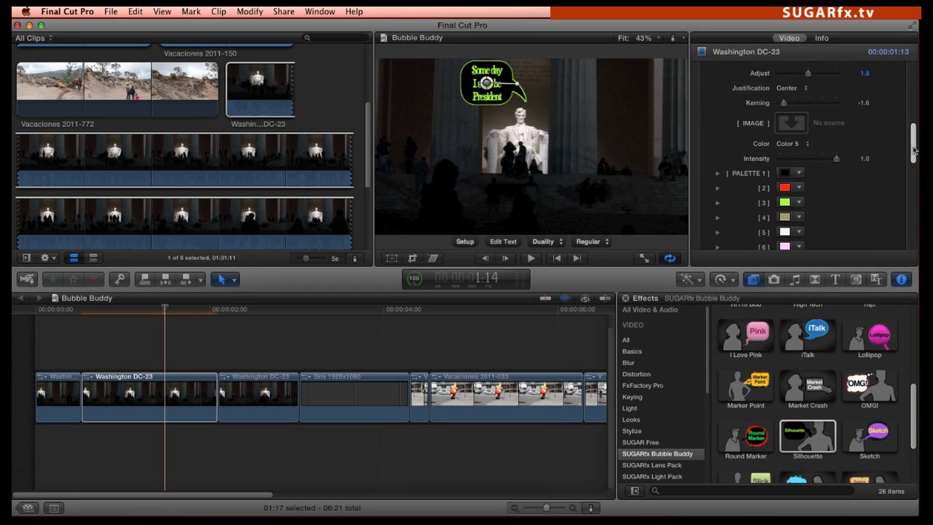
Step: Change palette color 3, used by the bubble's outline and text, to sky blue
scroll(913, 150, down, 3)
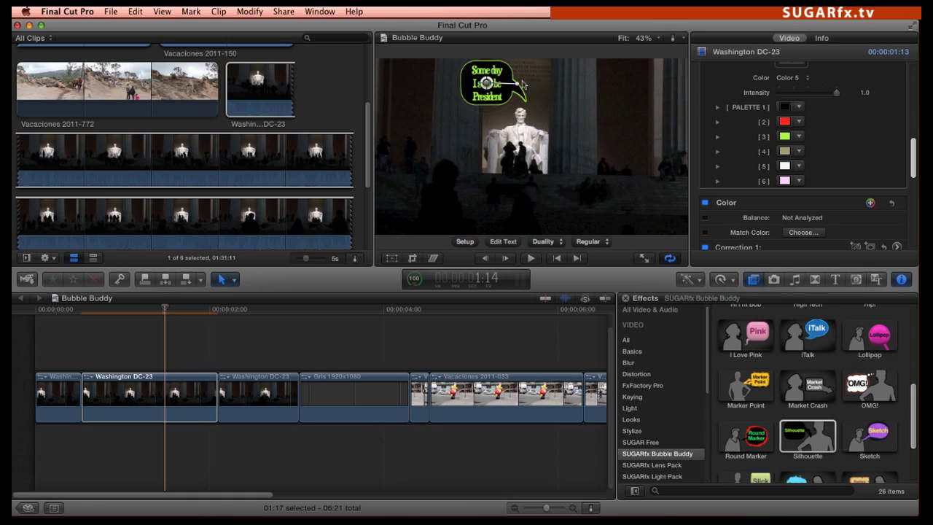
drag(914, 151, 912, 101)
scroll(820, 106, up, 3)
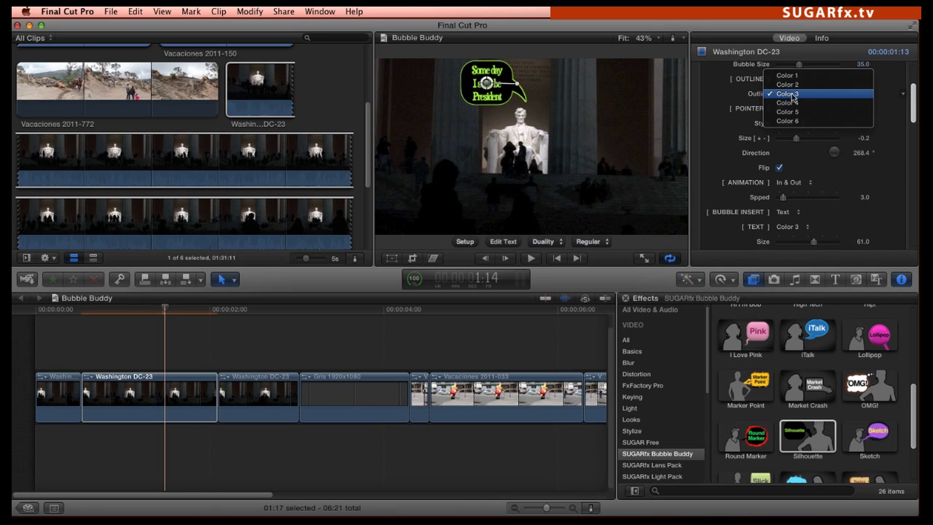
click(739, 100)
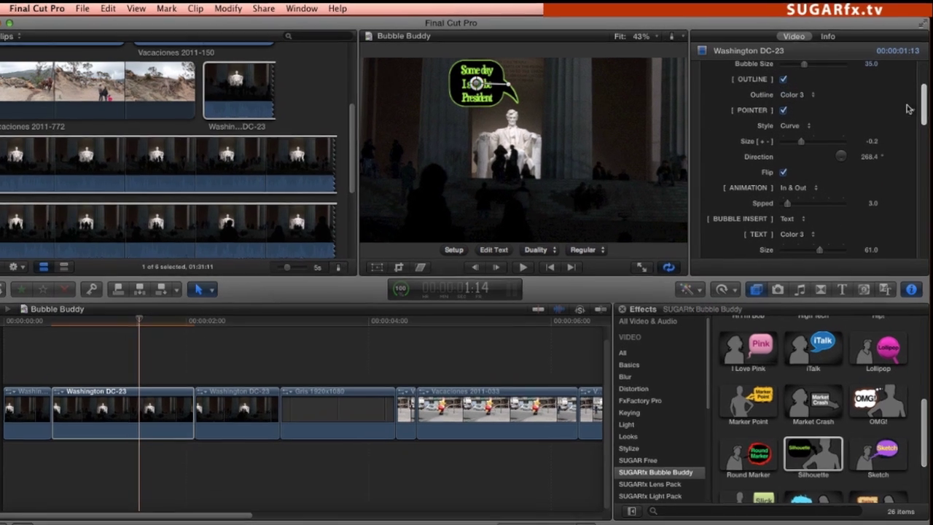
drag(913, 103, 913, 130)
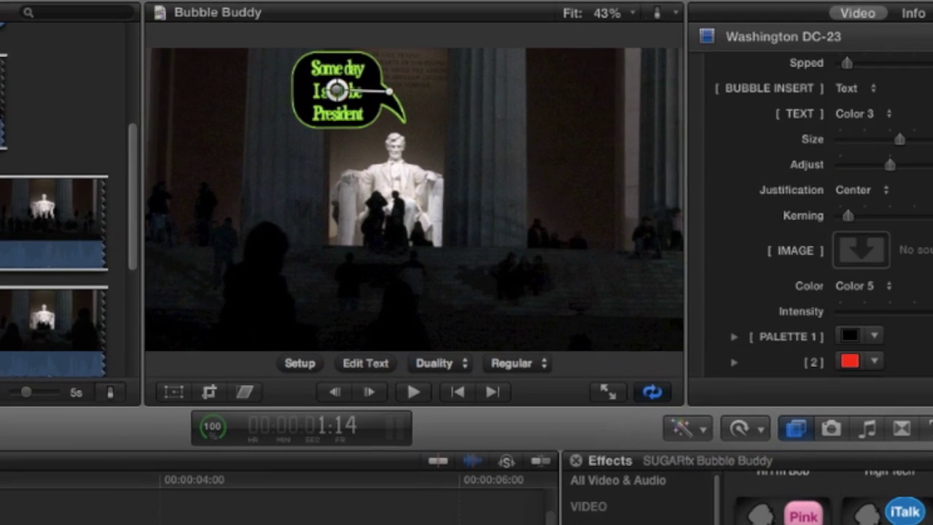
scroll(908, 212, down, 5)
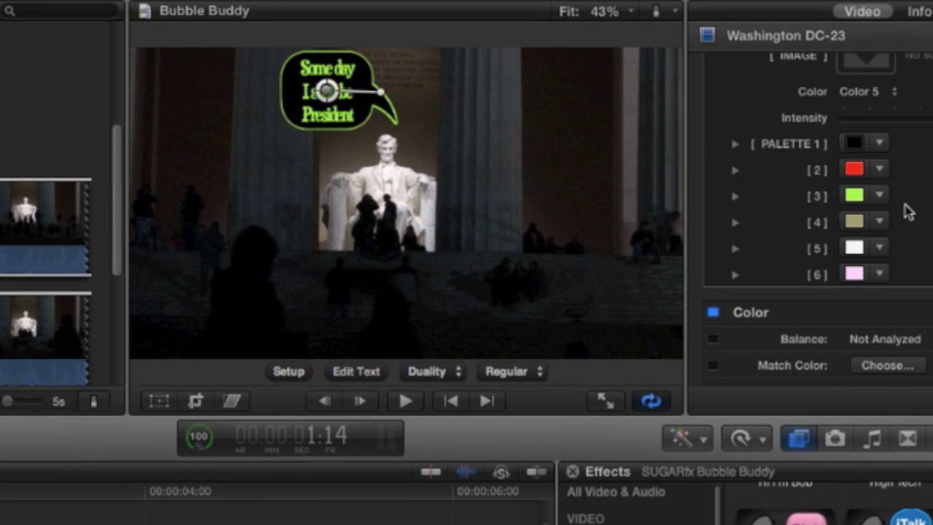
click(855, 195)
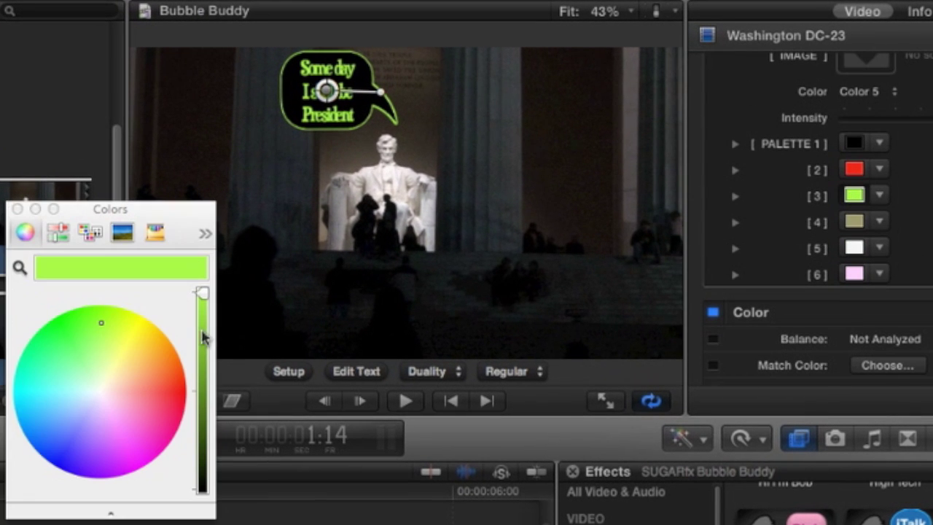
drag(131, 334, 30, 427)
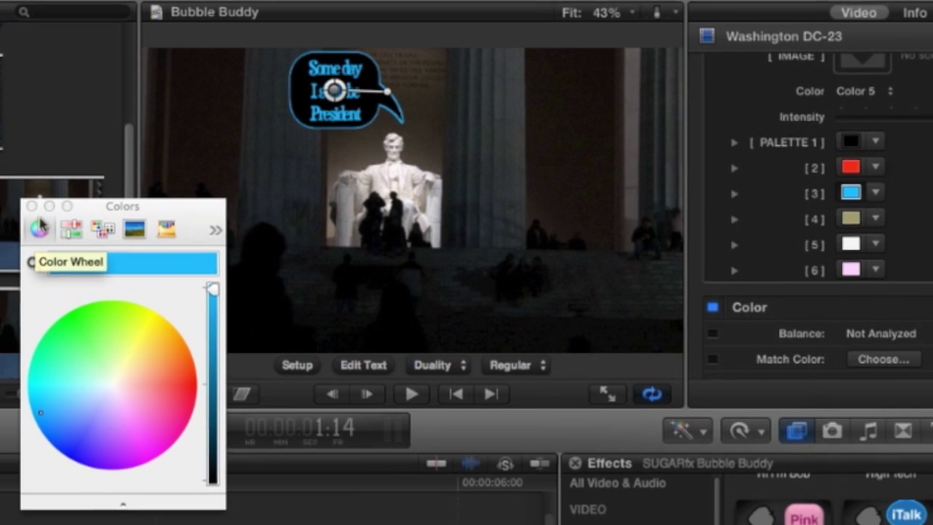
click(17, 209)
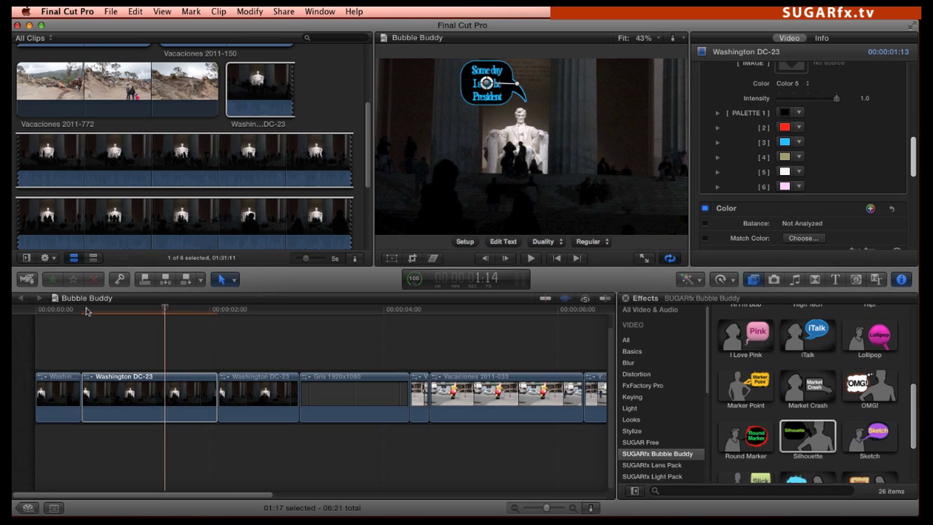
Step: Play the timeline from just before the second Washington DC-23 clip to preview the bubble's animation, and return the playhead to mid-clip
click(73, 312)
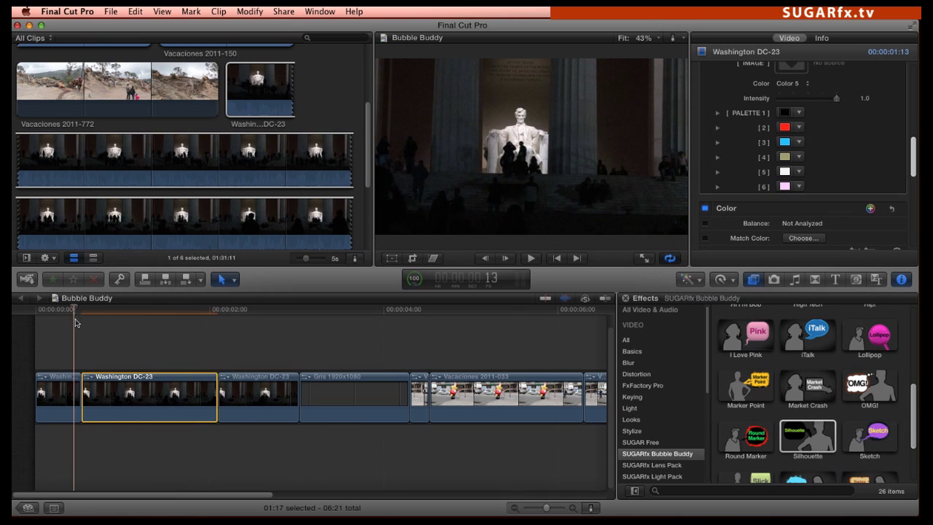
key(space)
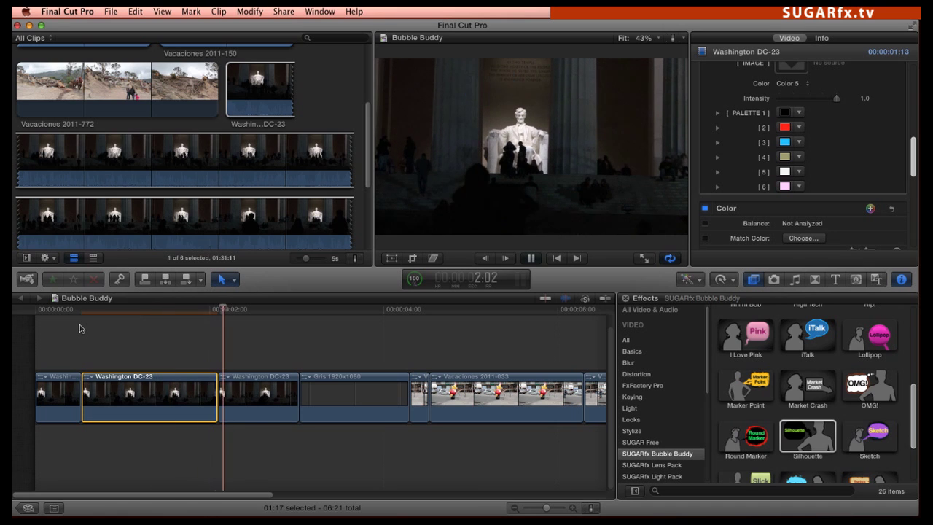
key(space)
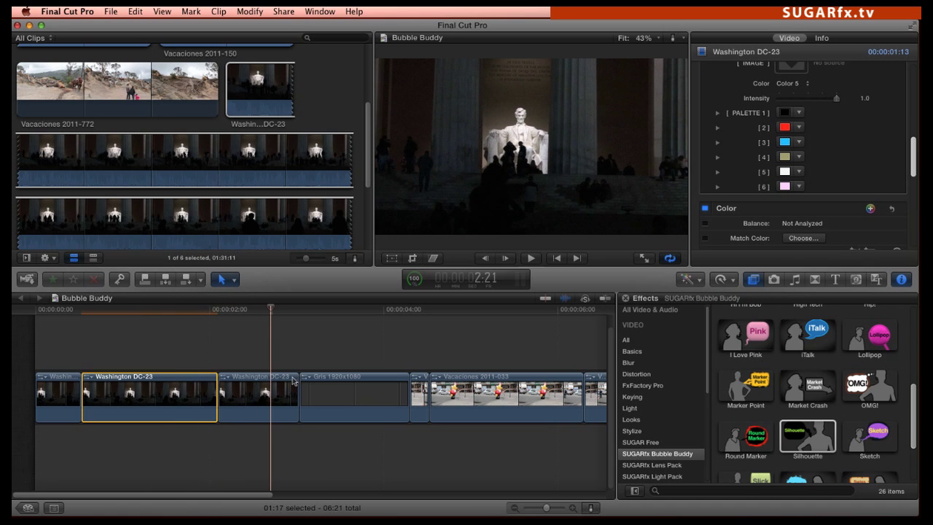
click(162, 309)
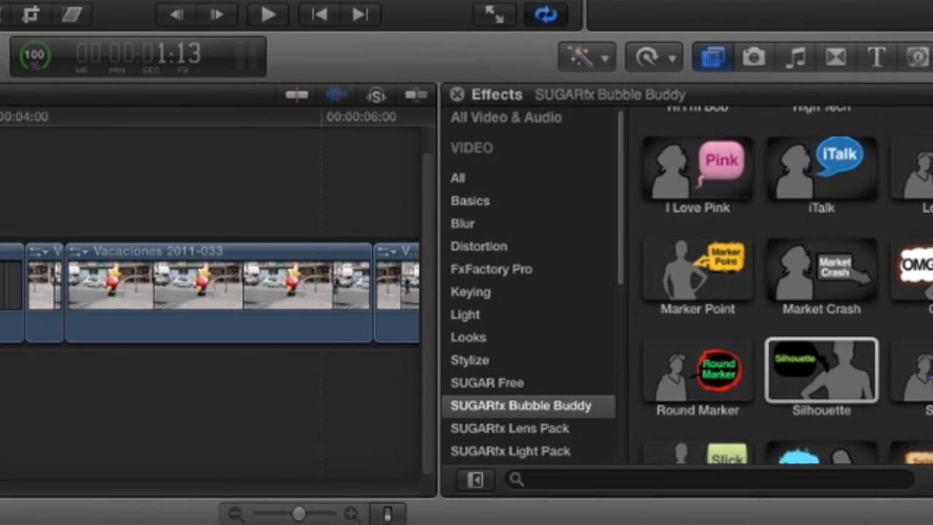
Step: Apply the Cloudy effect from SUGARfx Bubble Buddy to the Gris 1920x1080 clip
click(32, 179)
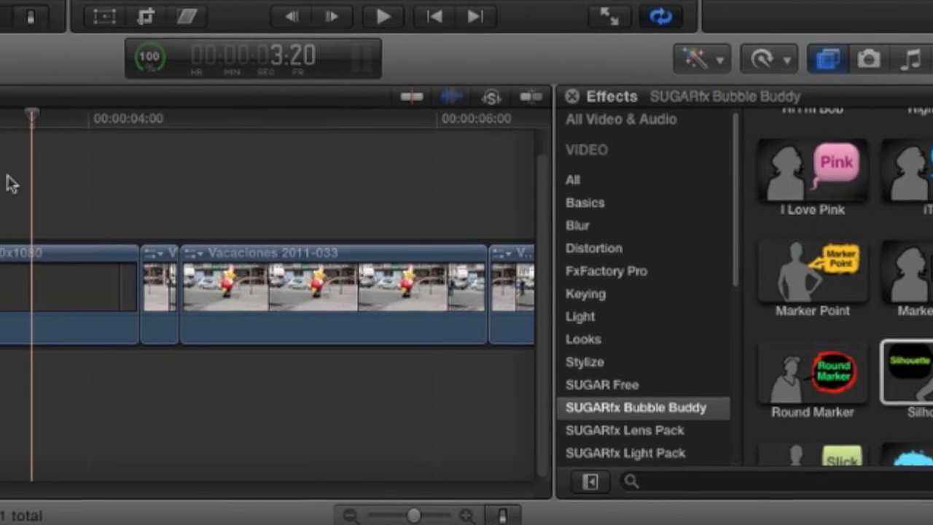
drag(107, 180, 271, 294)
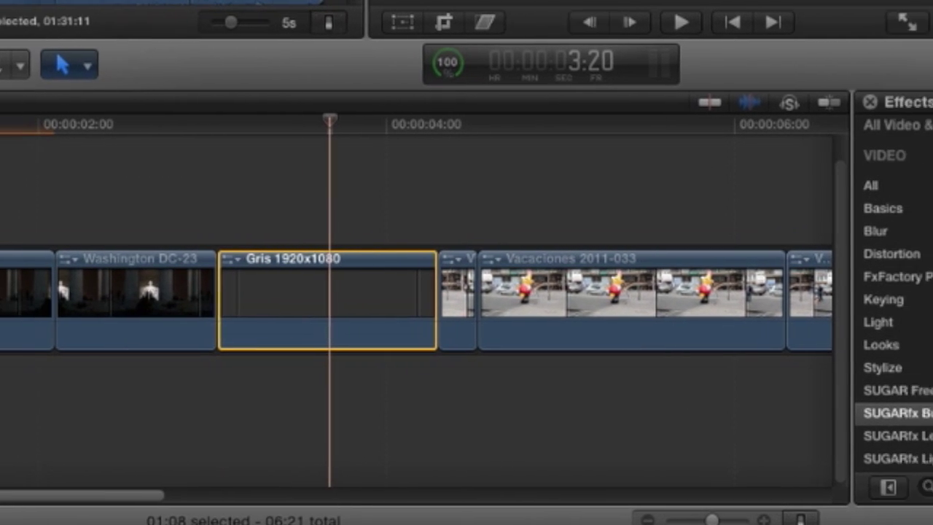
drag(917, 299, 916, 177)
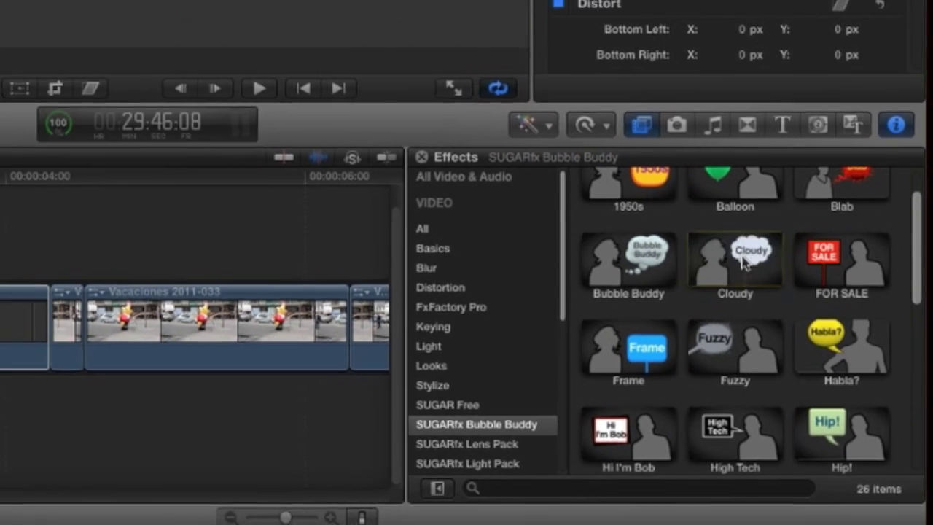
drag(731, 230, 357, 394)
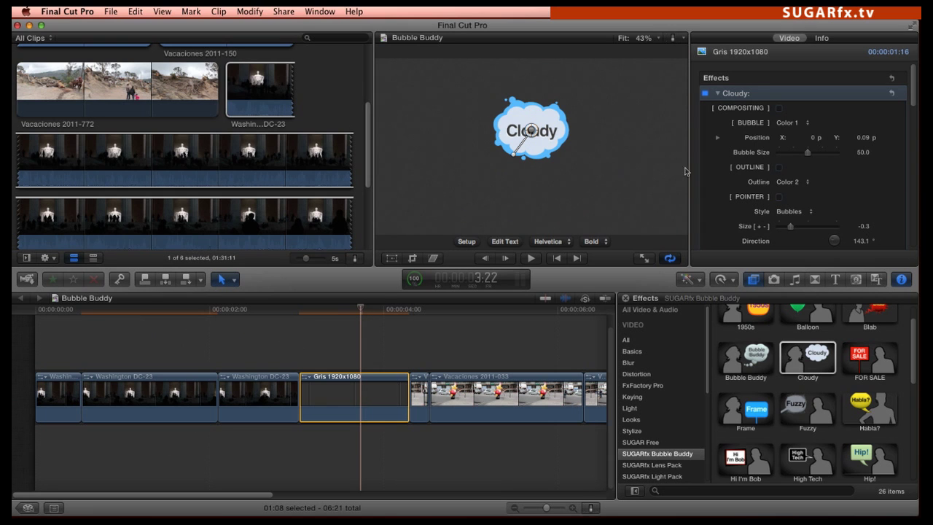
Step: Set the Cloudy effect's Bubble Size to 78.0 and enable Compositing
drag(807, 152, 824, 152)
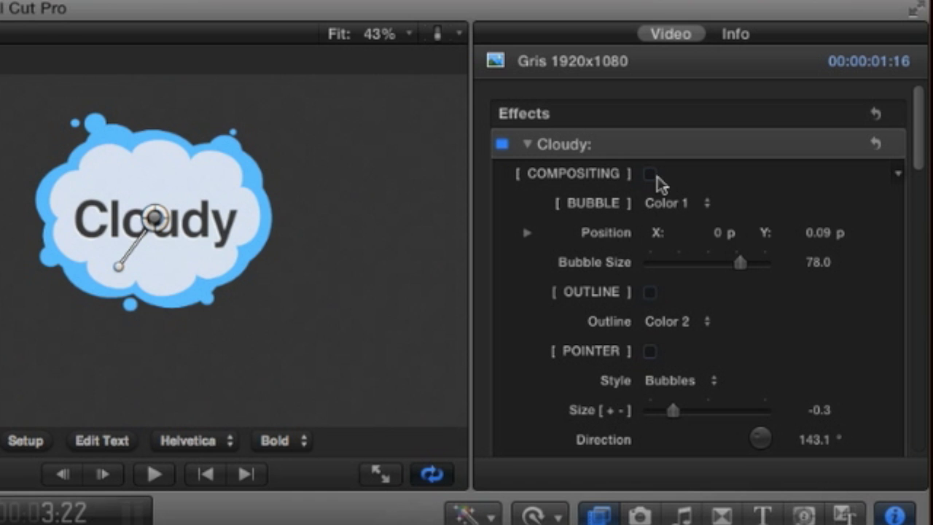
click(649, 175)
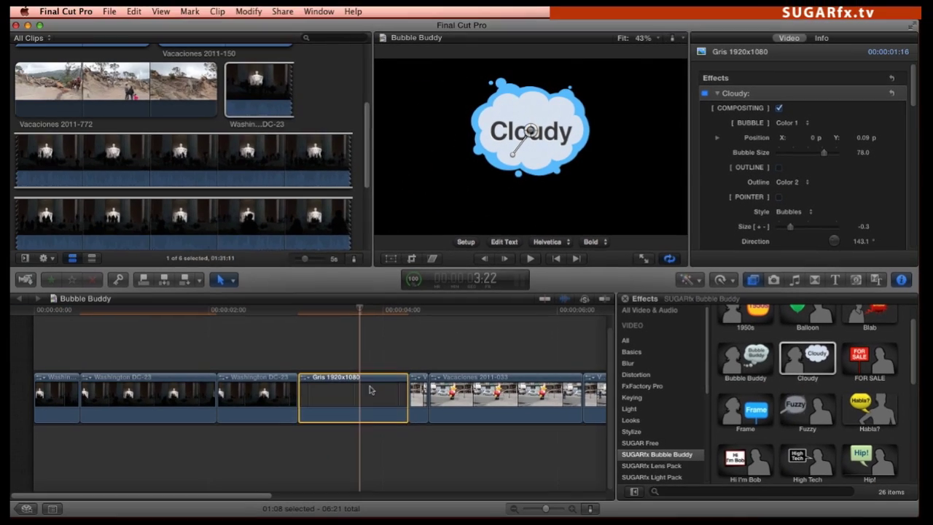
Step: Try overlaying the Gris 1920x1080 clip above the Washington DC-23 clips with its bubble at about X 0.22, Y -0.14, and undo it
click(271, 311)
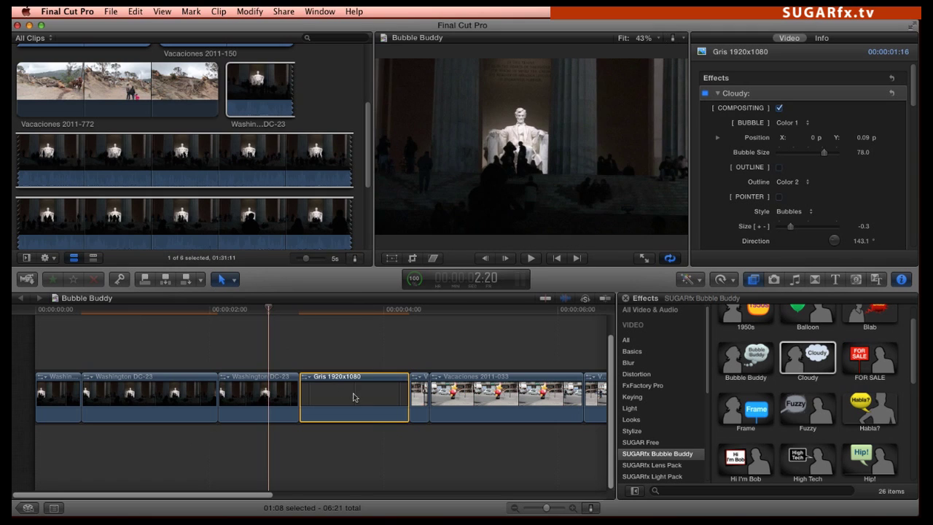
drag(332, 384, 278, 312)
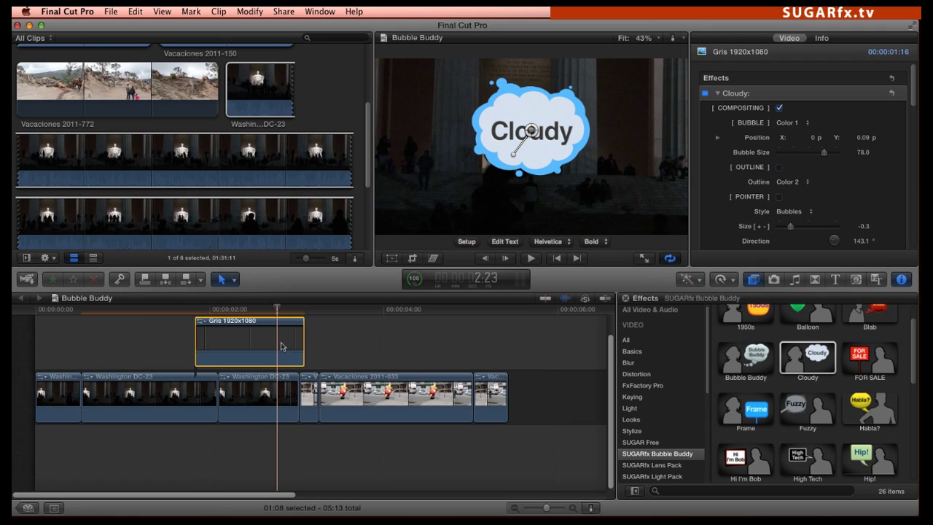
drag(508, 131, 549, 169)
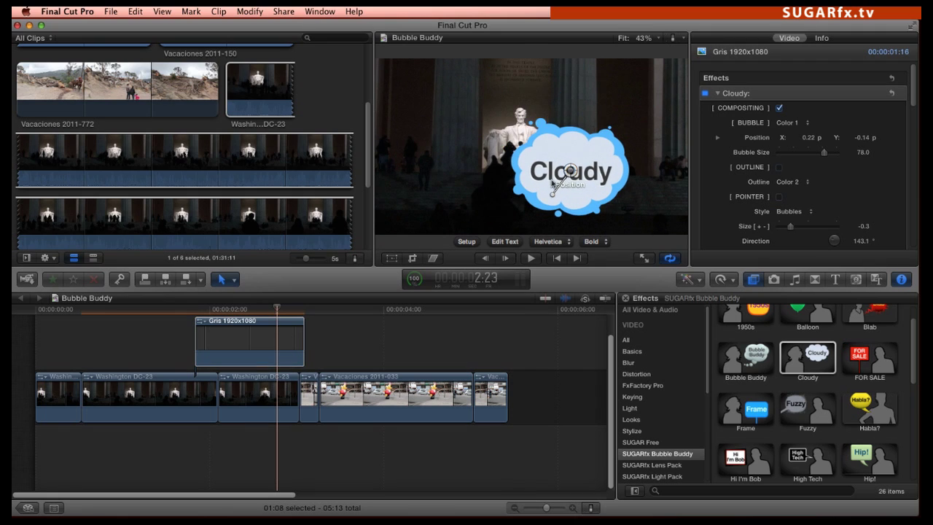
key(super+z)
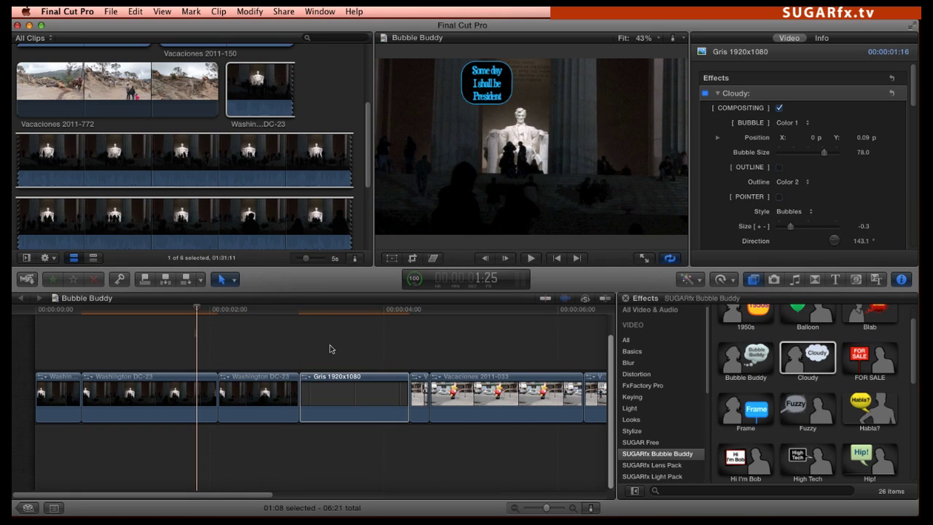
click(359, 312)
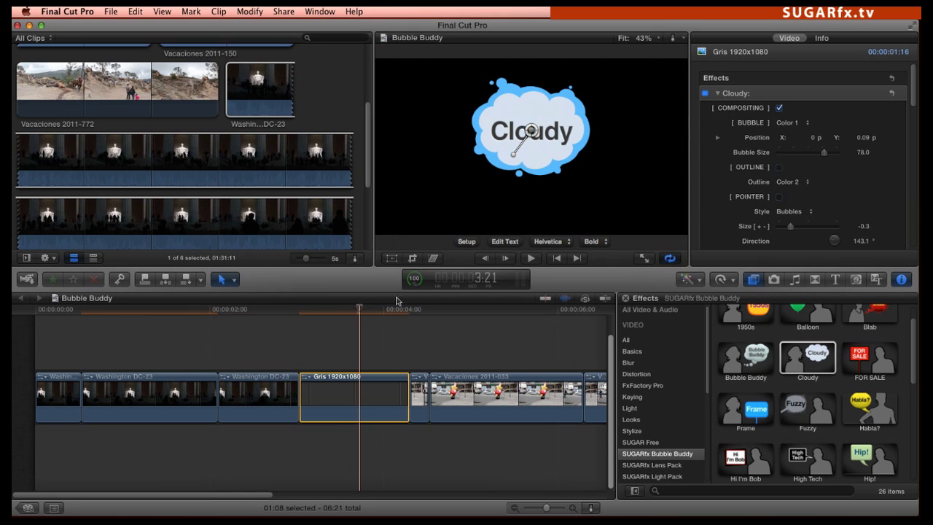
key(super+Tab)
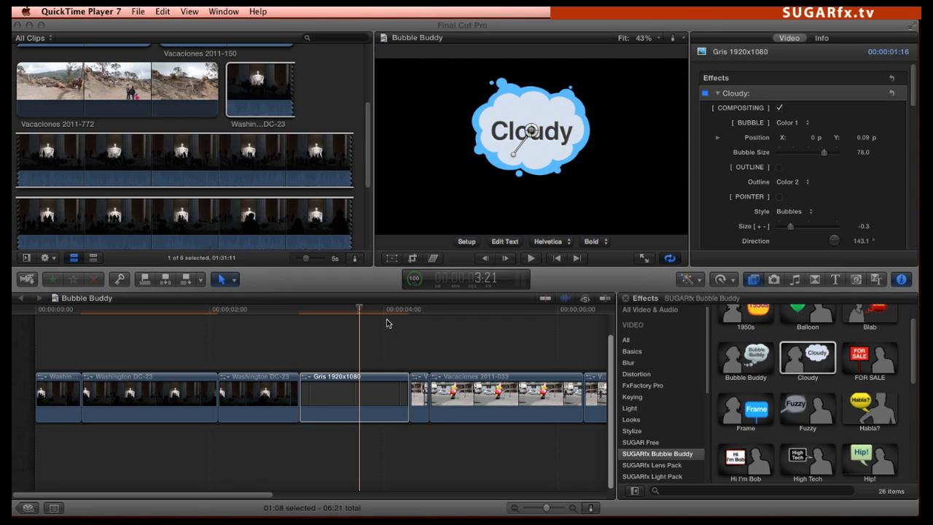
Step: Turn off Compositing in the Cloudy effect on the Gris 1920x1080 clip
click(780, 110)
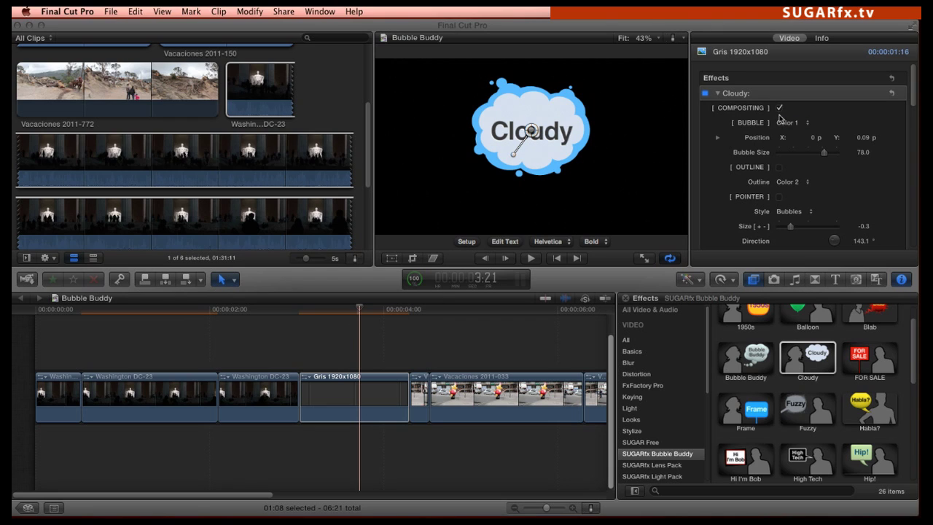
Step: Try the Auto Shadow option with the bubble's shadow cast to either side, and return the Optional setting to Fancy
drag(914, 93, 913, 133)
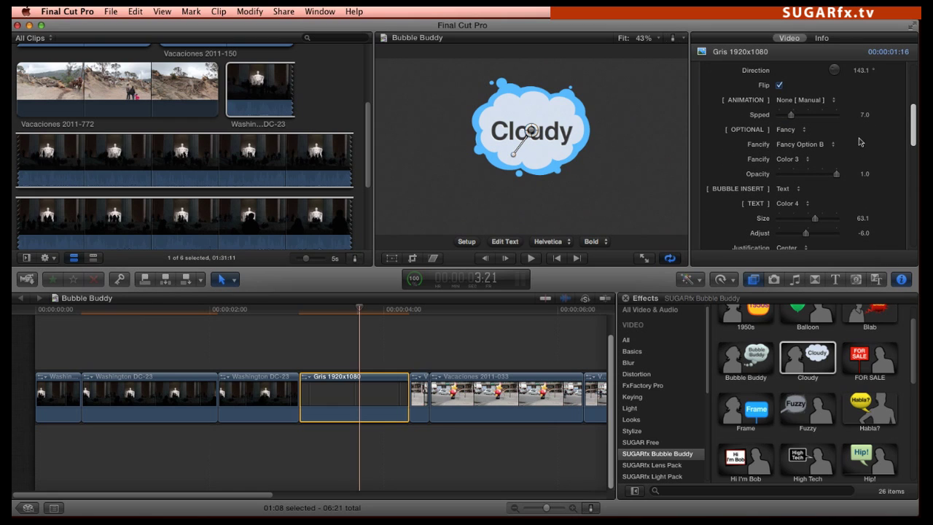
click(800, 129)
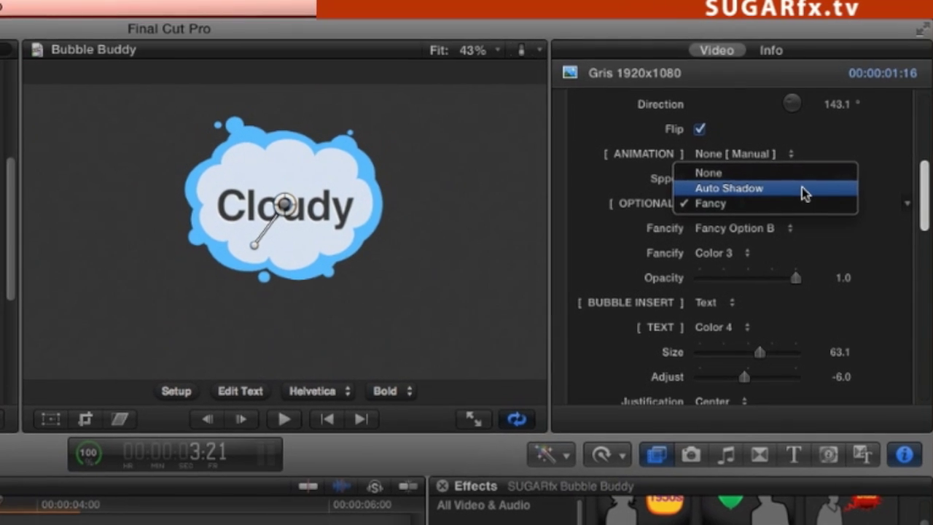
click(787, 147)
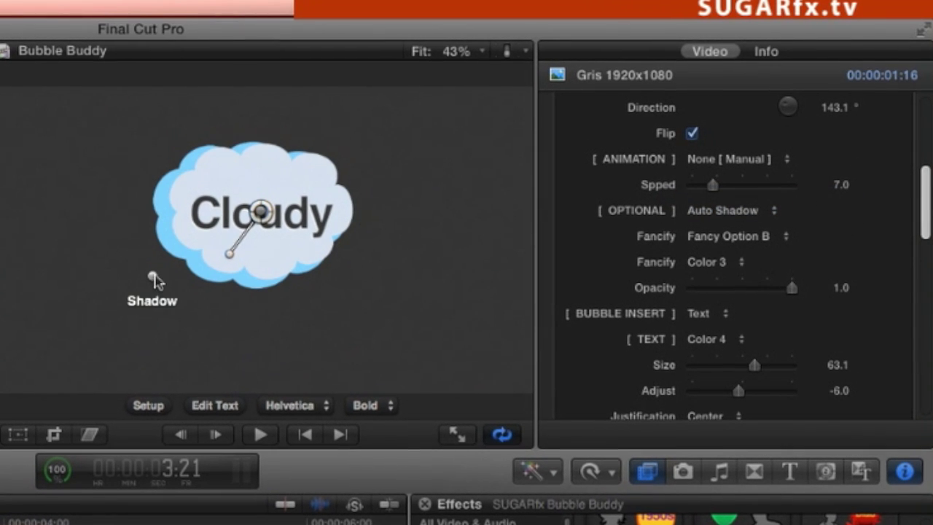
drag(155, 280, 129, 277)
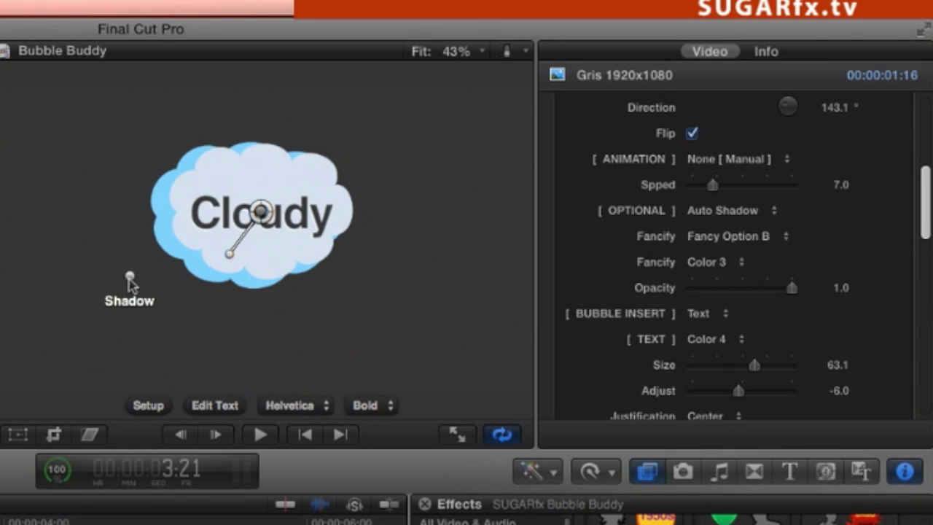
drag(129, 280, 432, 285)
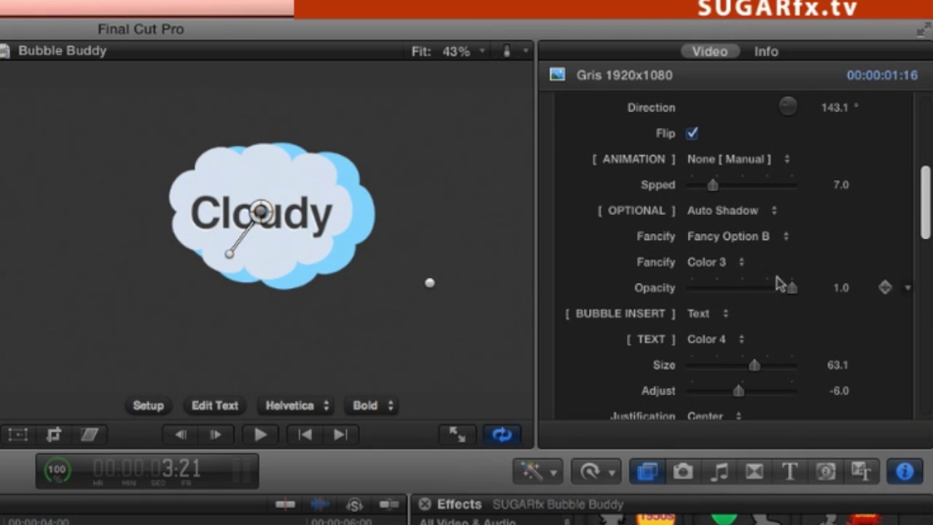
click(741, 210)
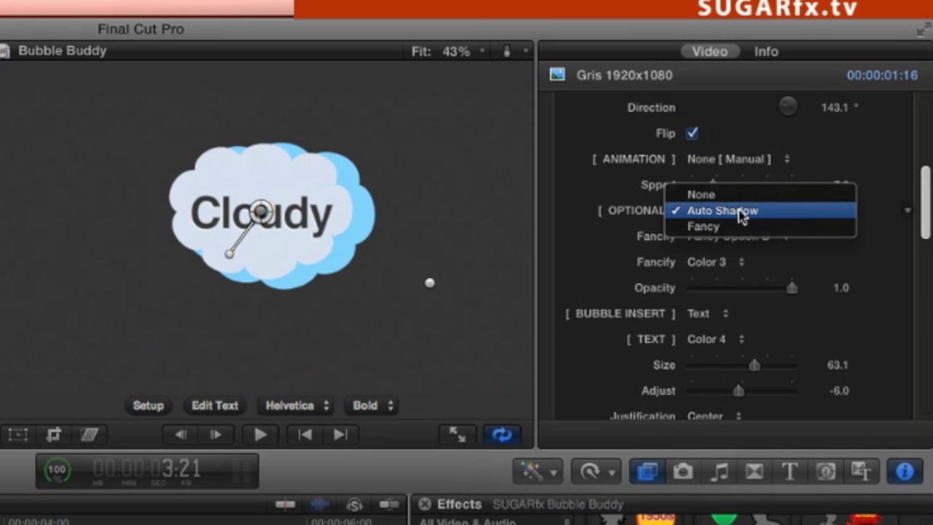
click(840, 232)
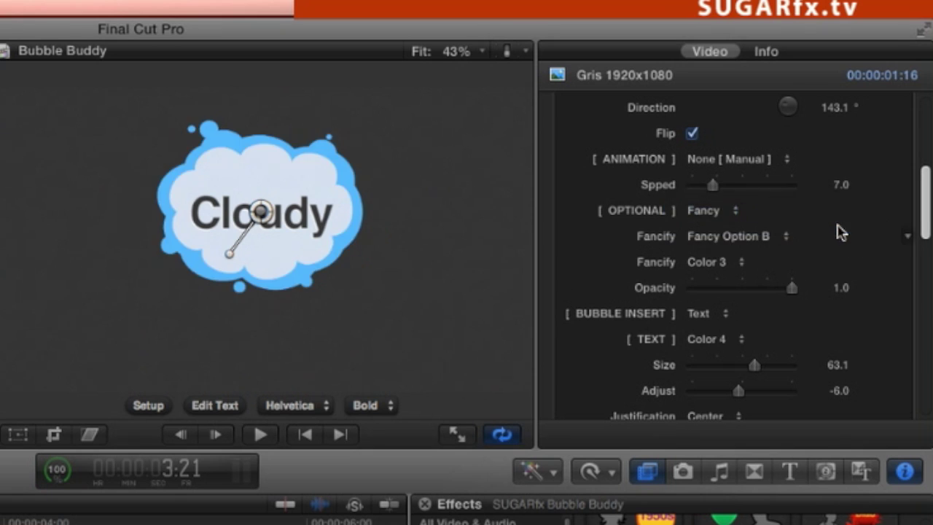
Step: Set the Cloudy bubble's Fancify style to Fancy Option C and its Fancify color to Color 5
click(761, 241)
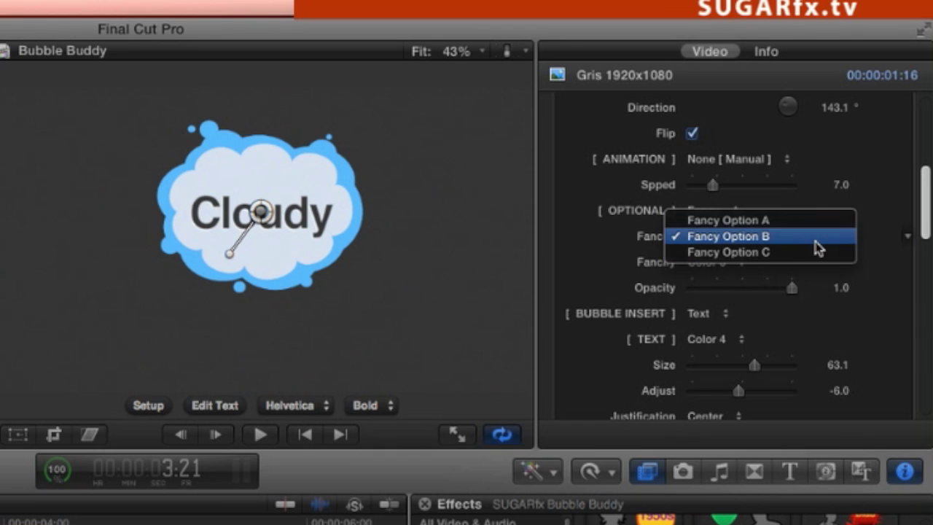
click(751, 219)
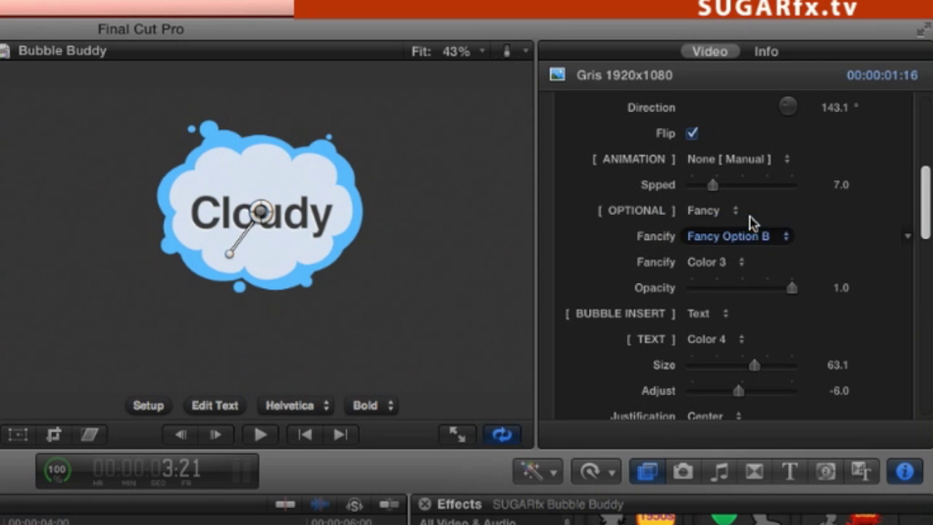
click(748, 246)
click(753, 255)
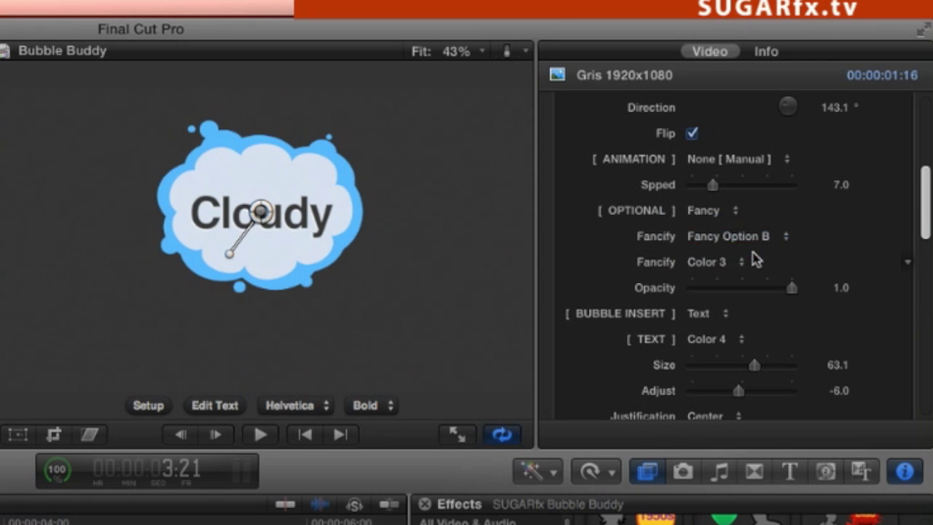
click(756, 248)
click(755, 259)
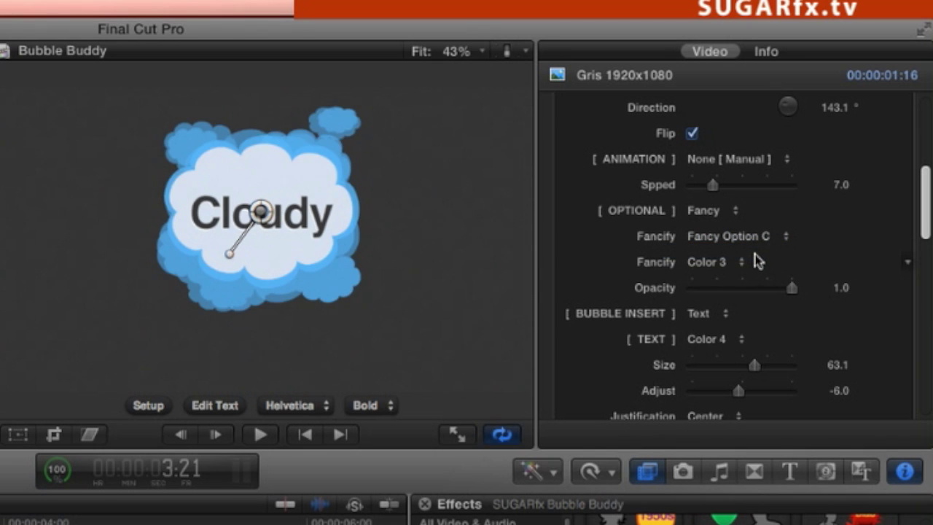
click(725, 264)
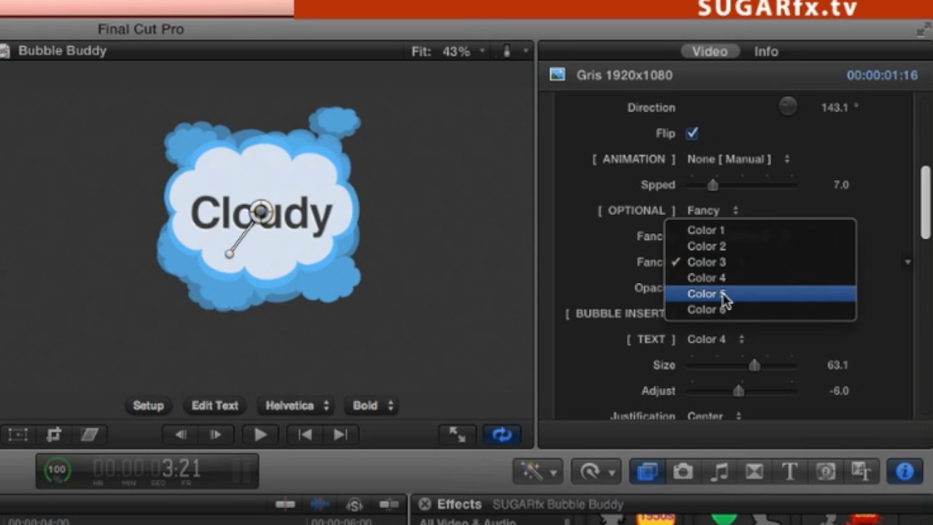
click(724, 293)
Step: Change palette color 5 of the Cloudy effect to red
drag(925, 199, 917, 281)
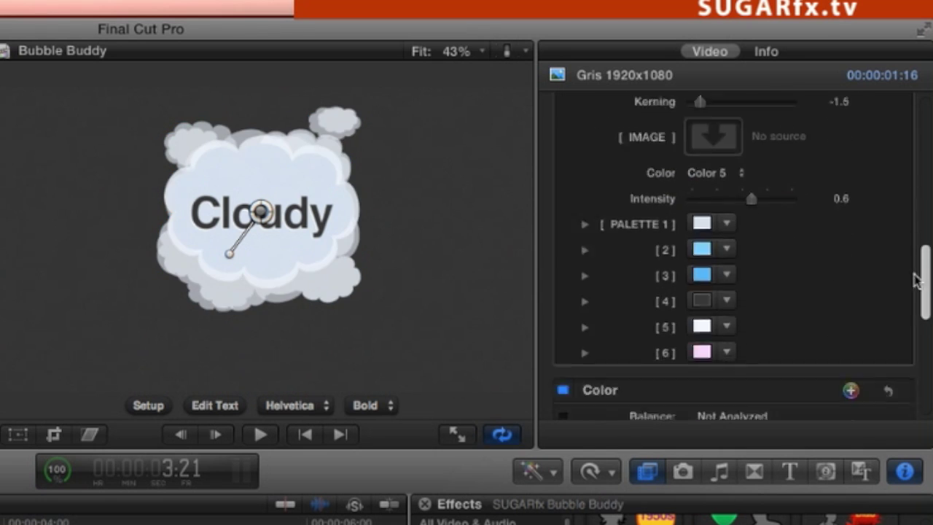
scroll(773, 277, down, 3)
click(702, 268)
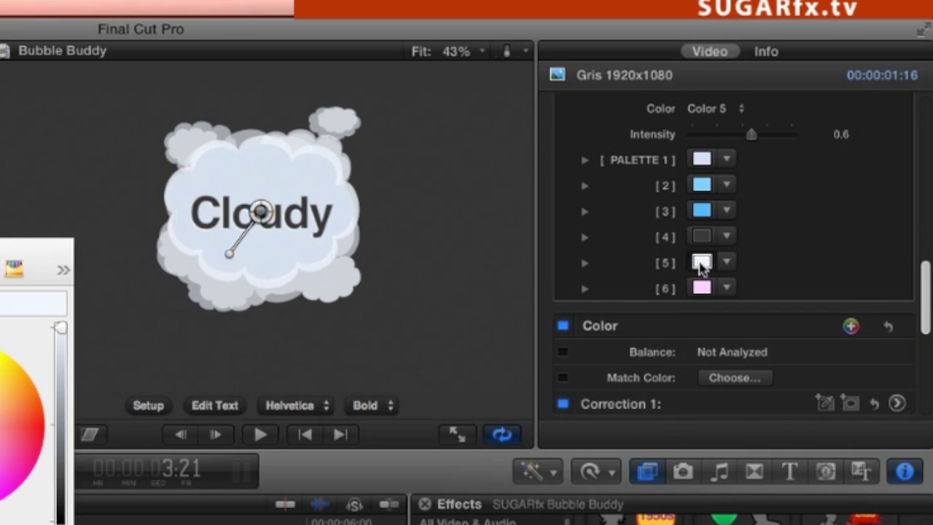
click(33, 430)
click(0, 247)
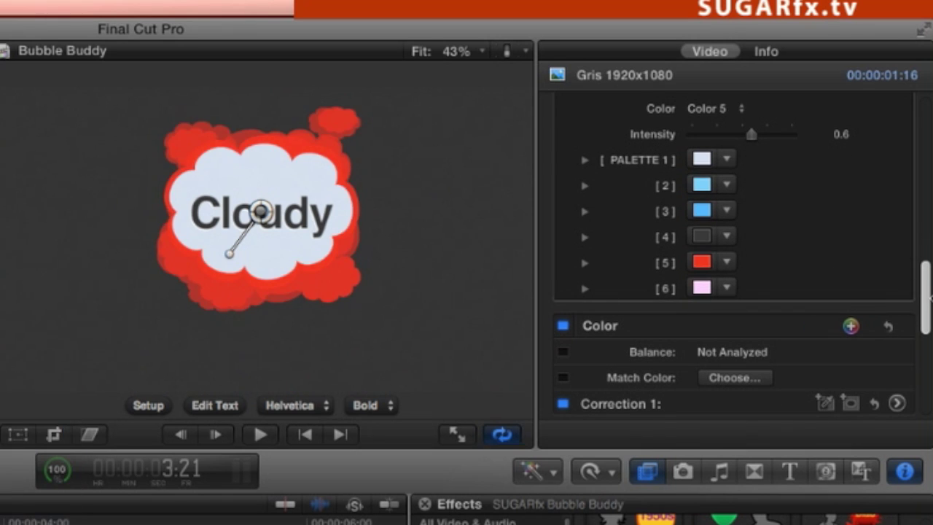
Step: Lower the Opacity of the Cloudy bubble's fancy decoration to 0.38
drag(927, 286, 922, 204)
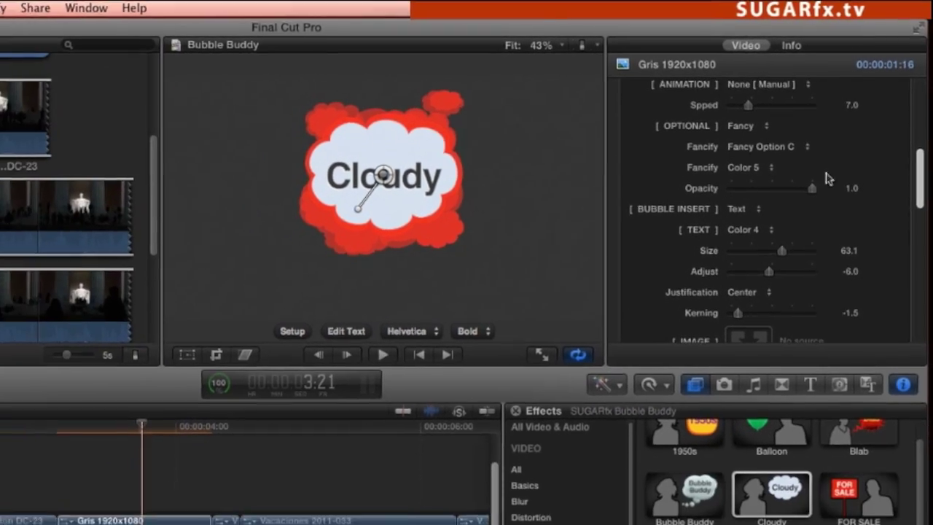
drag(828, 178, 776, 193)
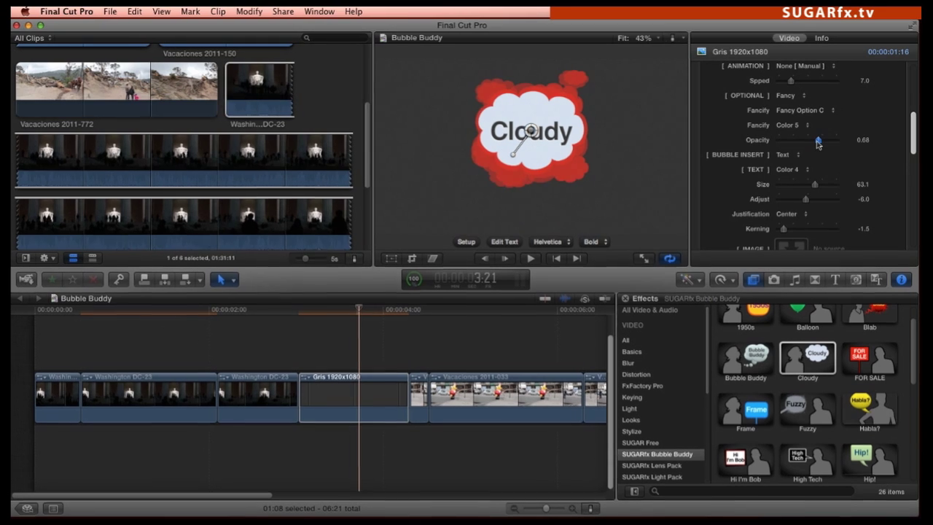
drag(818, 143, 801, 144)
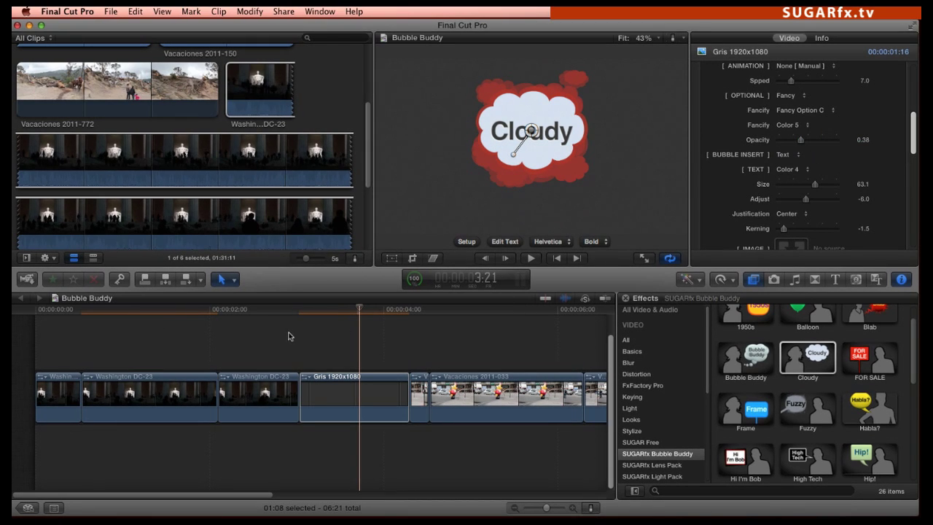
Step: Play the Bubble Buddy timeline from its beginning to preview the bubbles
click(117, 315)
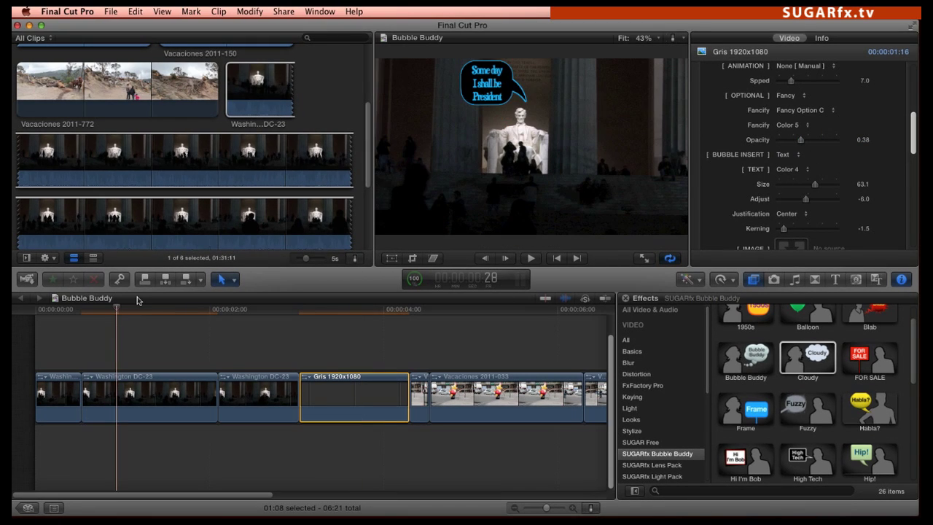
key(Home)
key(space)
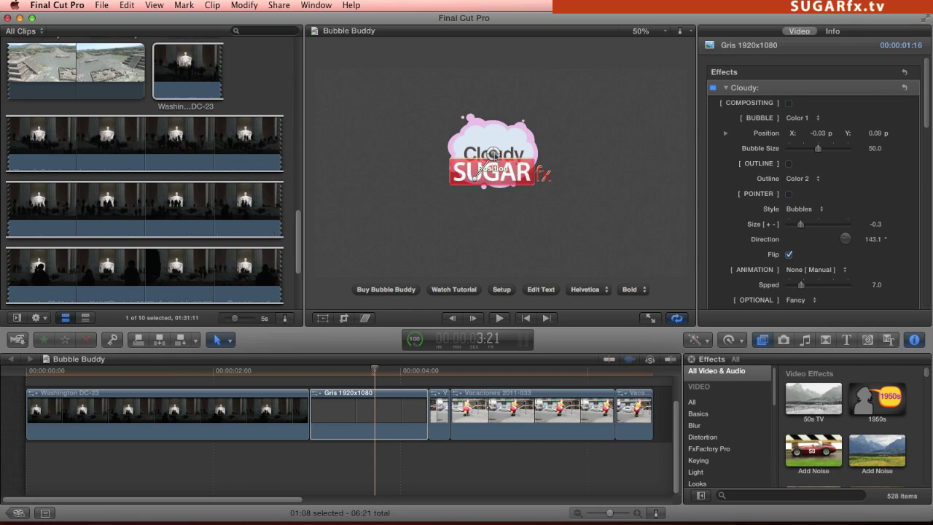
Step: Move the trial Cloudy bubble to about X -0.49, Y 0.33, clear of the watermark, and open the Bubble Buddy purchase and registration form in FxFactory
drag(421, 110, 398, 104)
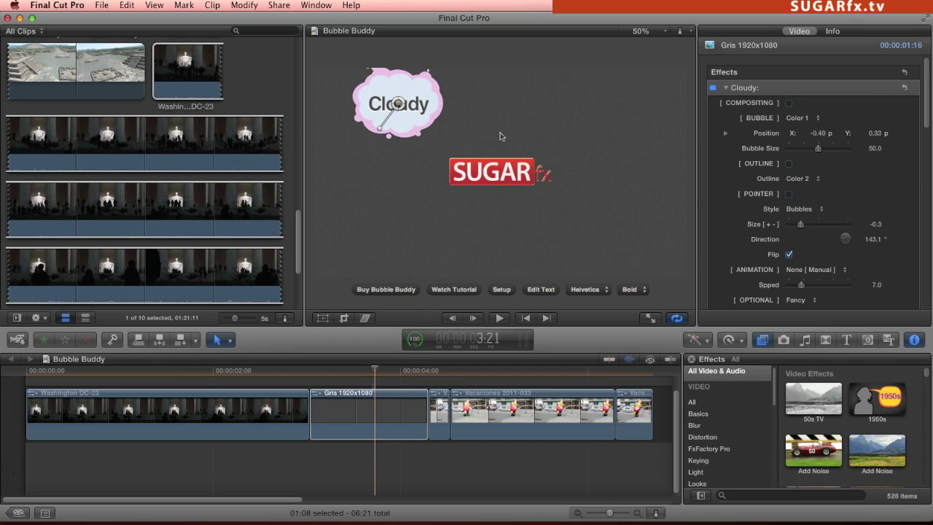
click(401, 291)
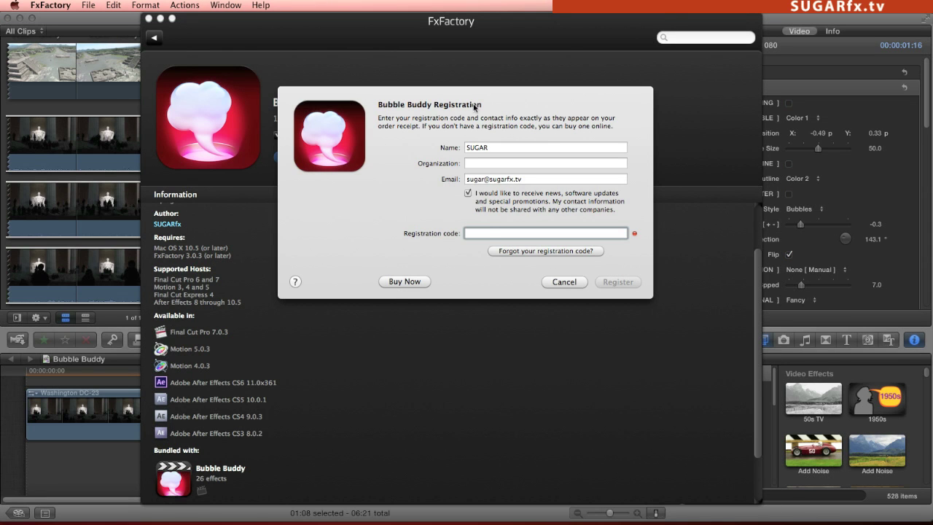